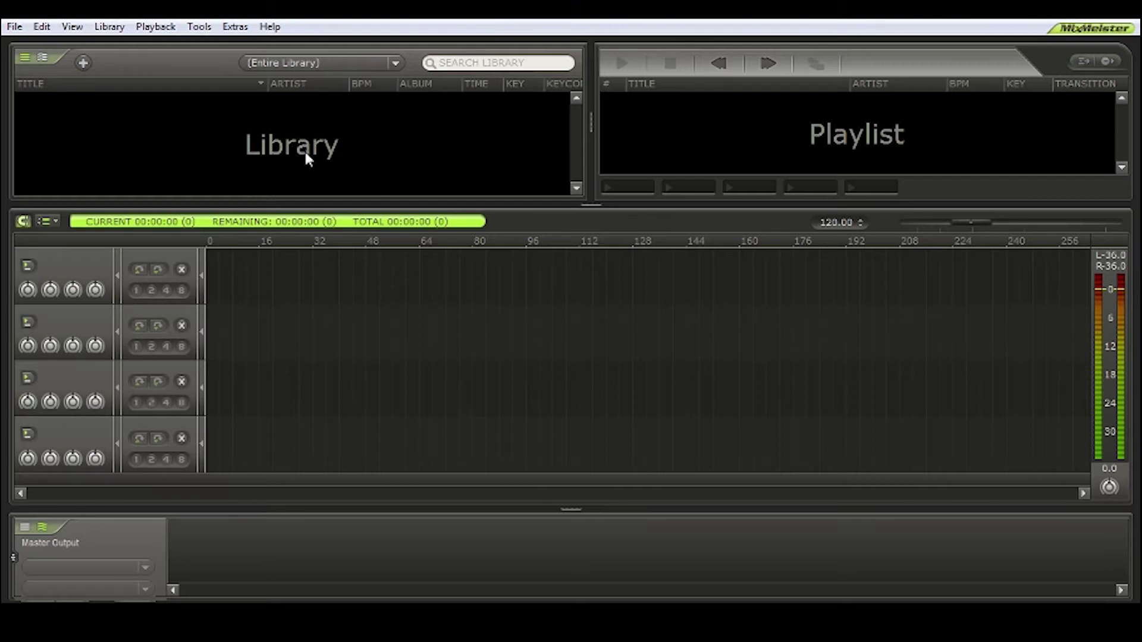
# - Add the entire folder "Новая папка" from the Desktop to the music library
pyautogui.click(84, 63)
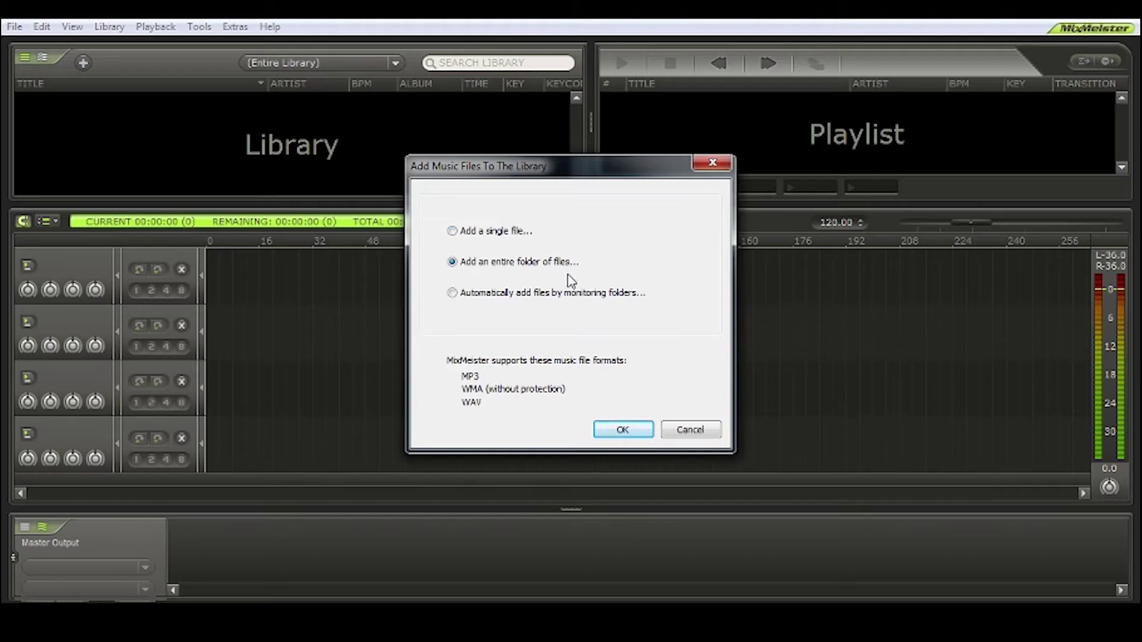
pyautogui.click(622, 430)
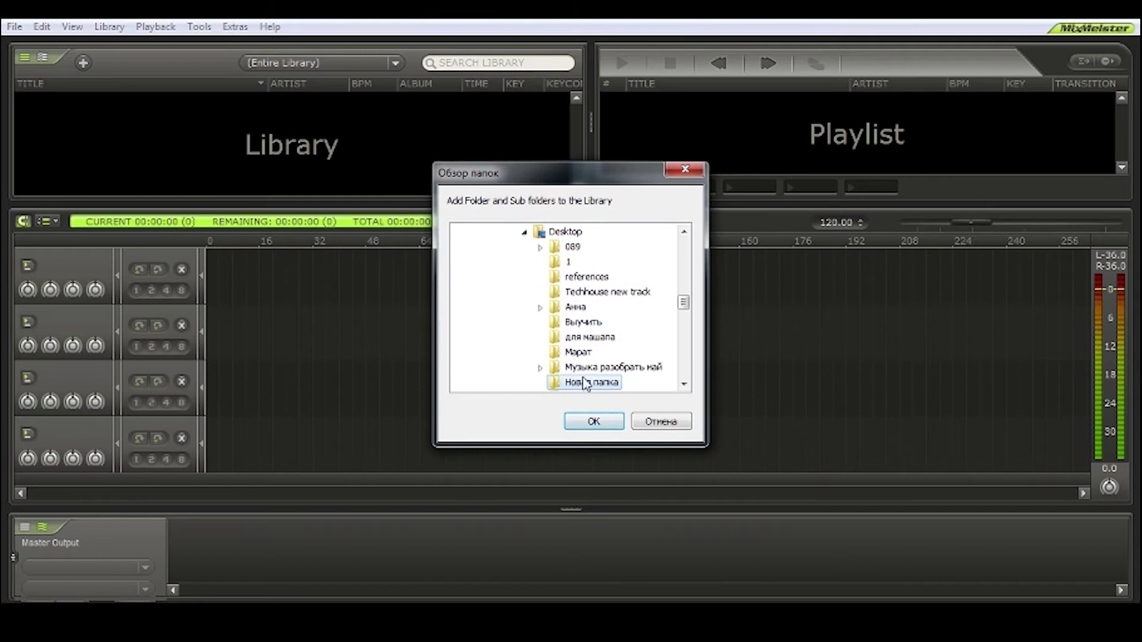
pyautogui.click(599, 423)
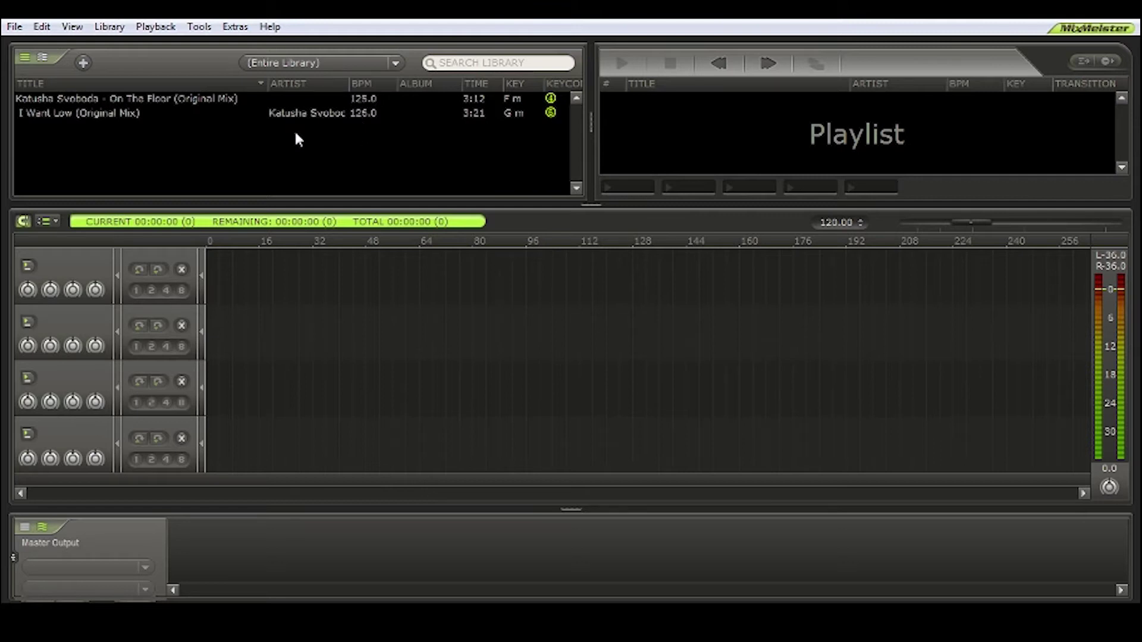
# - Add "On The Floor (Original Mix)" and "I Want Low (Original Mix)" to the playlist, with "On The Floor" as the first track
pyautogui.moveTo(190, 99); pyautogui.dragTo(654, 140)
pyautogui.moveTo(69, 116); pyautogui.dragTo(659, 114)
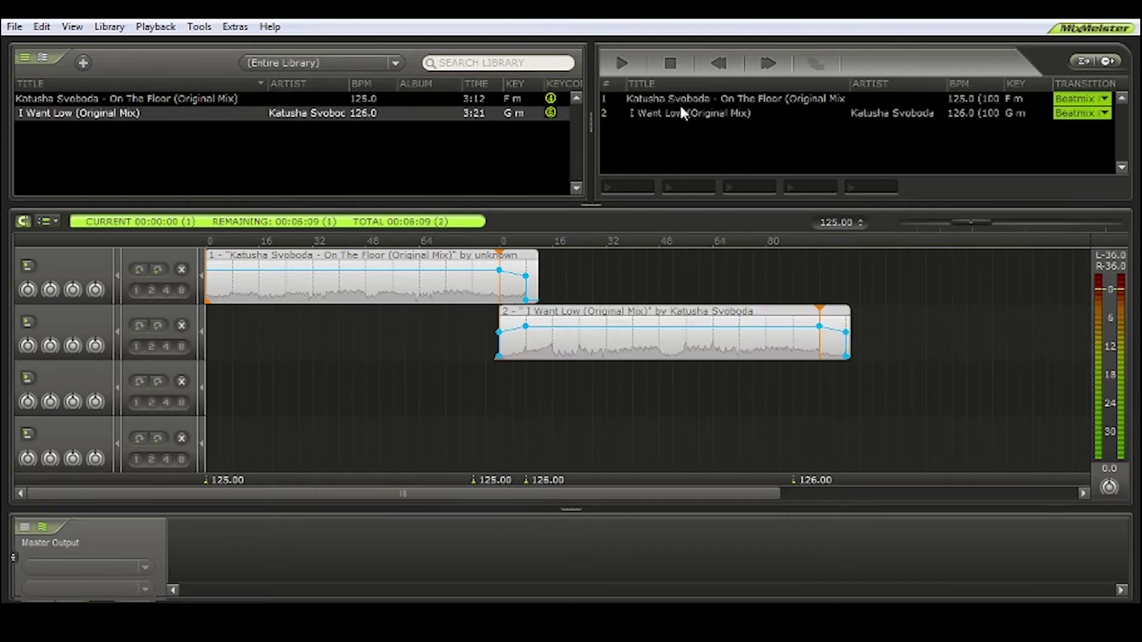
pyautogui.moveTo(677, 109)
pyautogui.mouseDown()
pyautogui.moveTo(680, 98)
pyautogui.moveTo(692, 126)
pyautogui.mouseUp()
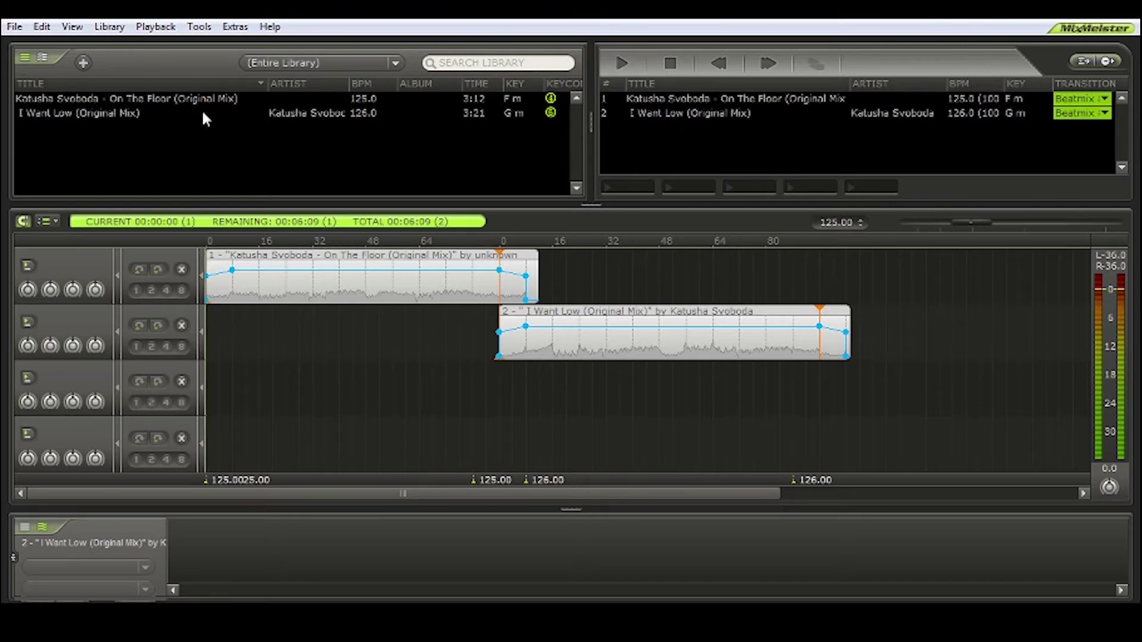
# - Preview "On The Floor" from the library and from the playlist, jogging forward in the mix before stopping playback
pyautogui.click(182, 99)
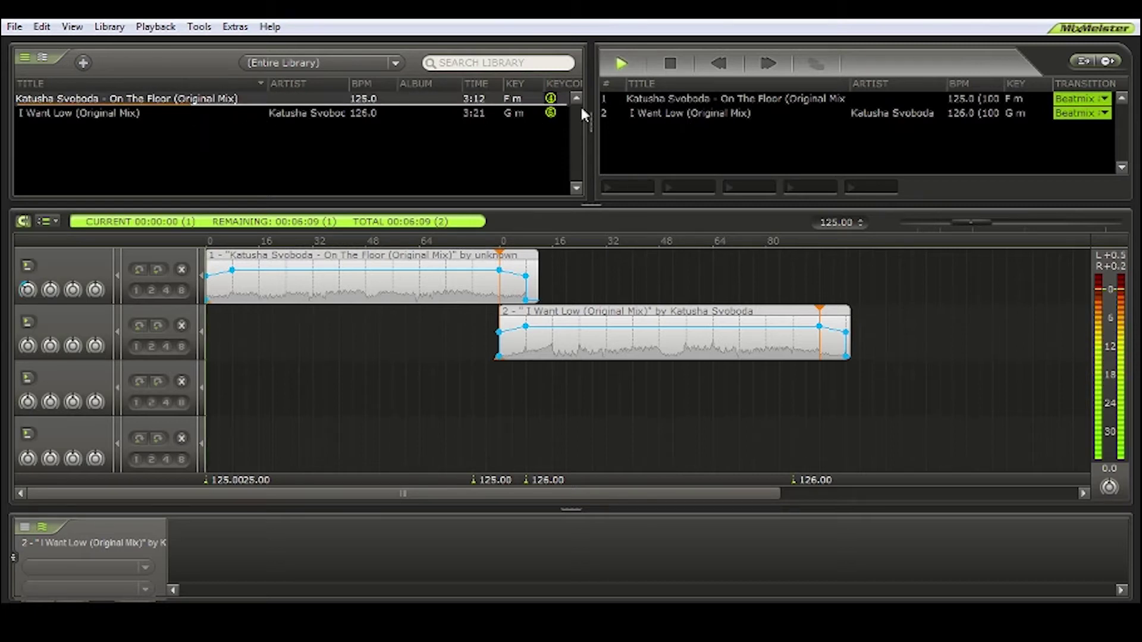
pyautogui.click(670, 62)
pyautogui.doubleClick(690, 99)
pyautogui.click(768, 64)
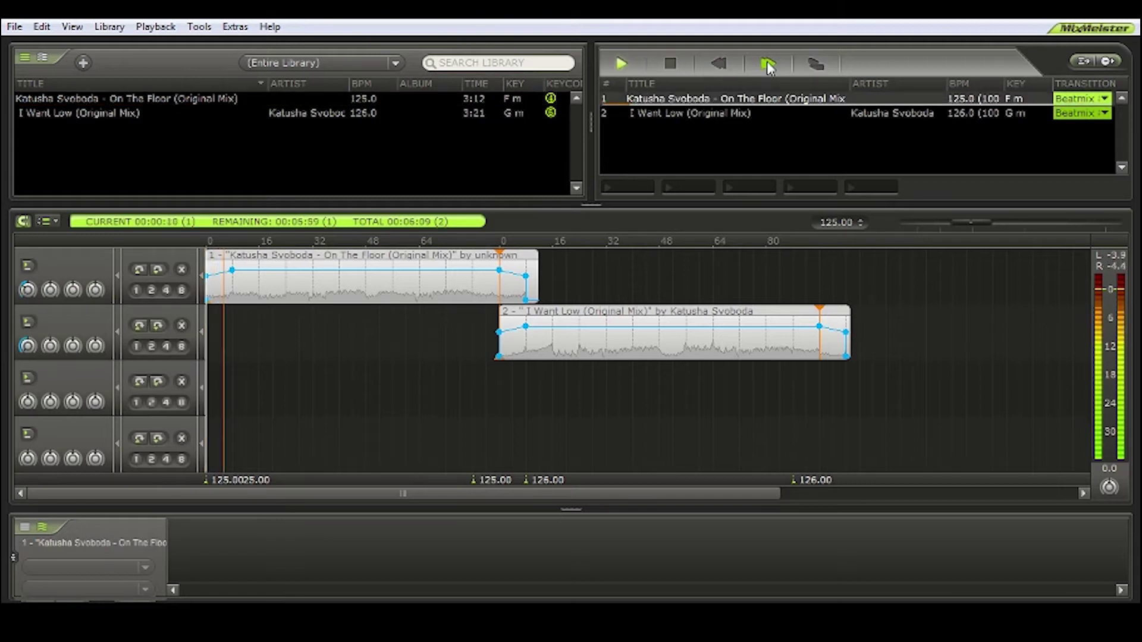
pyautogui.click(671, 63)
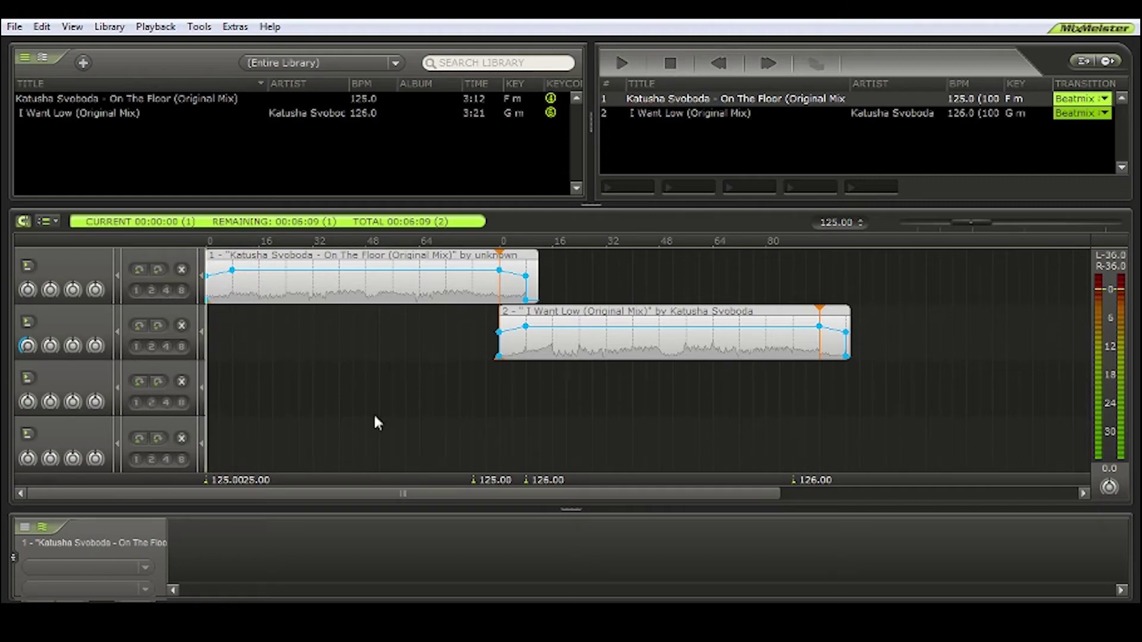
# - Try the timeline with 2, 6 and 8 strips and return it to 4 strips
pyautogui.click(46, 224)
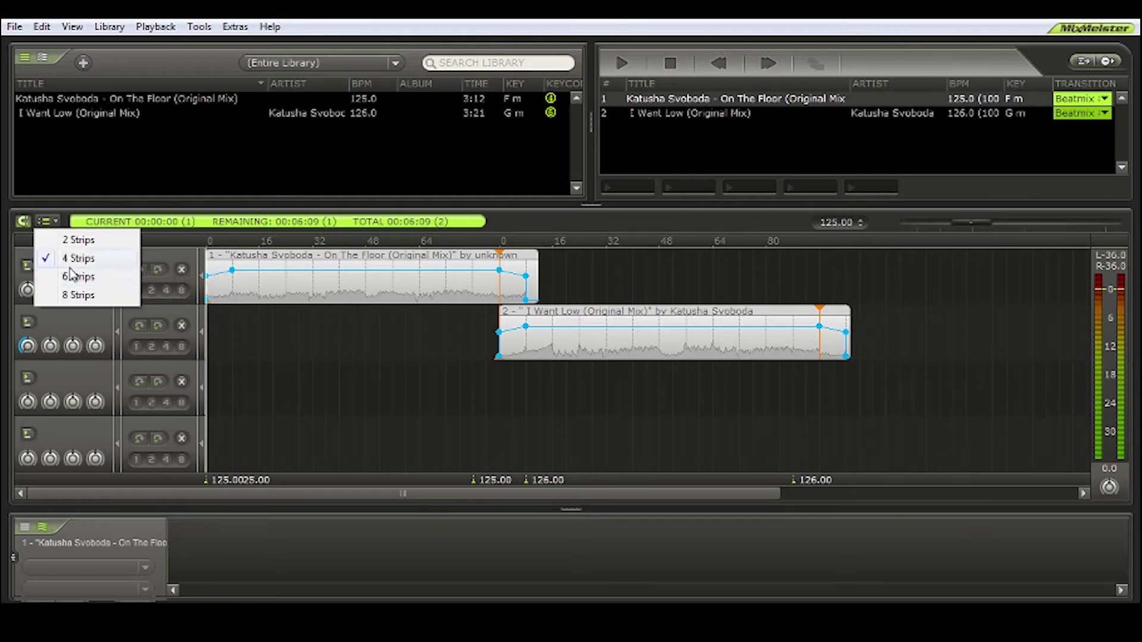
pyautogui.click(74, 237)
pyautogui.click(57, 222)
pyautogui.click(74, 258)
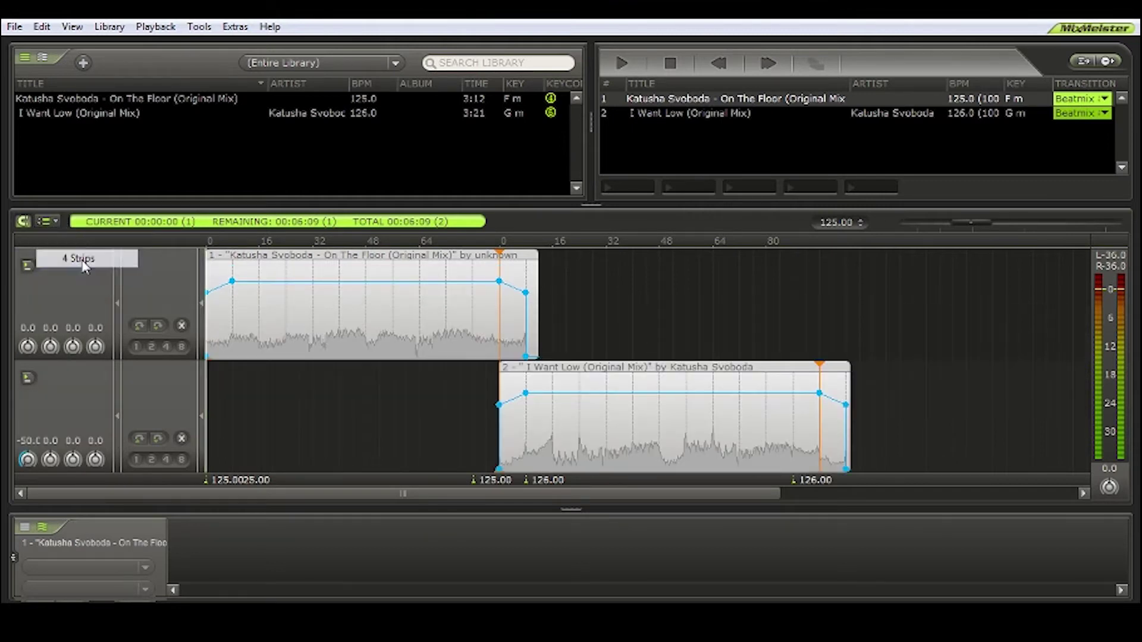
pyautogui.click(51, 222)
pyautogui.click(68, 275)
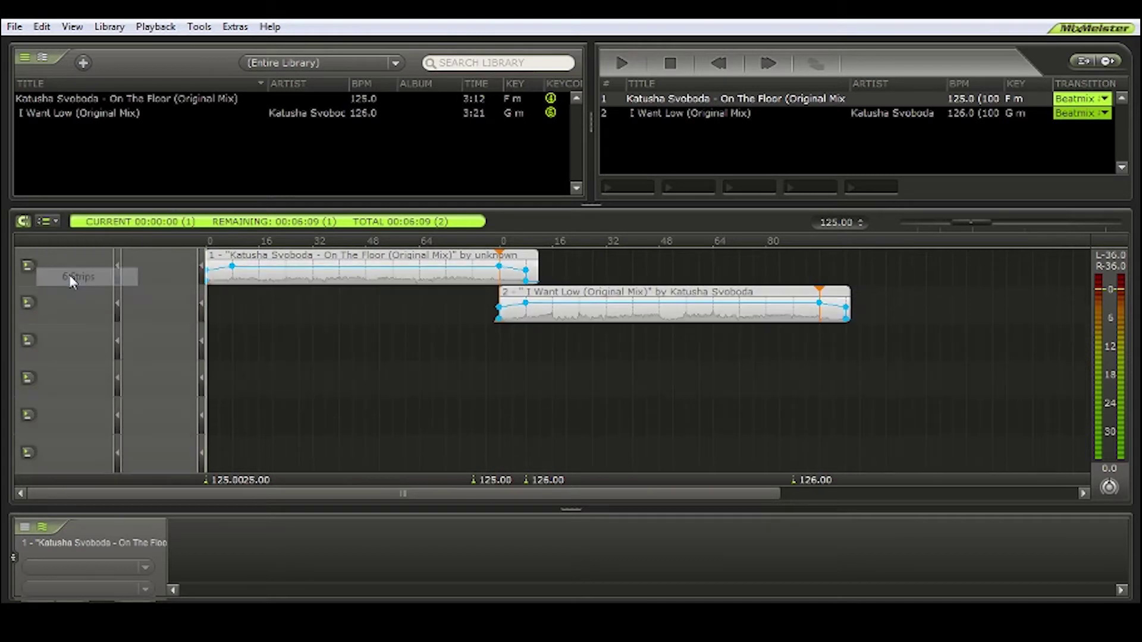
pyautogui.click(56, 222)
pyautogui.click(75, 295)
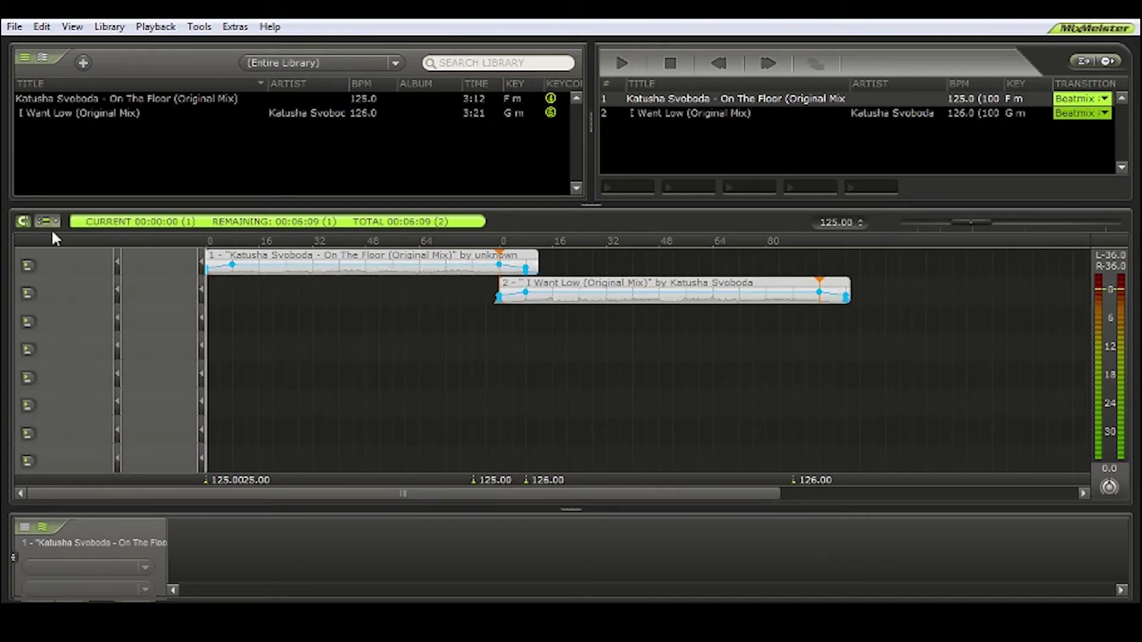
pyautogui.click(46, 222)
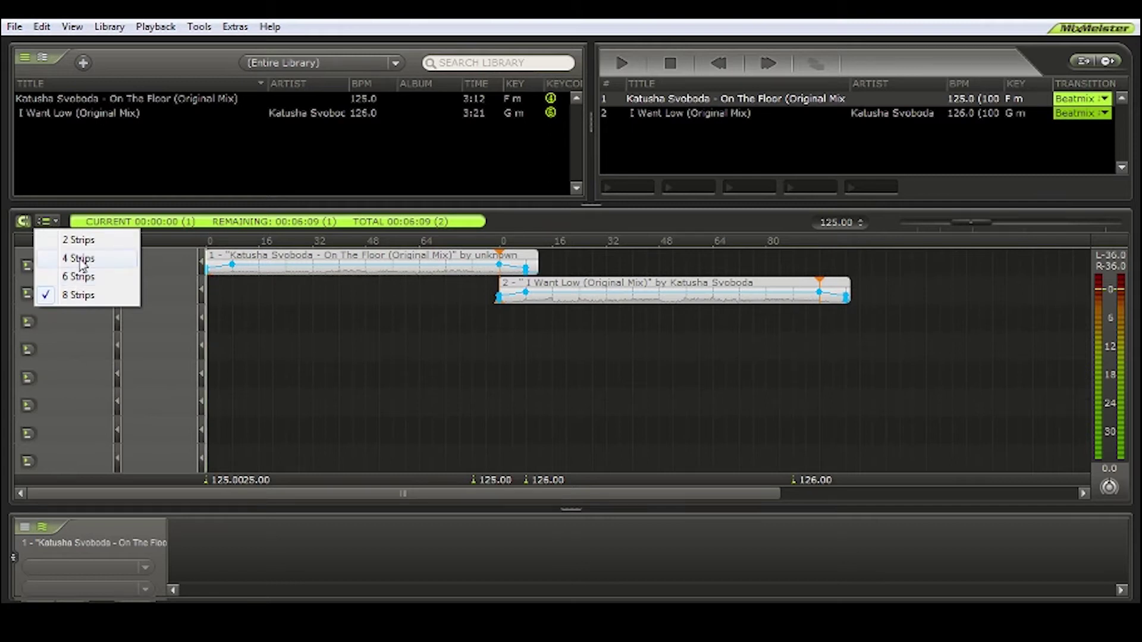
pyautogui.click(81, 260)
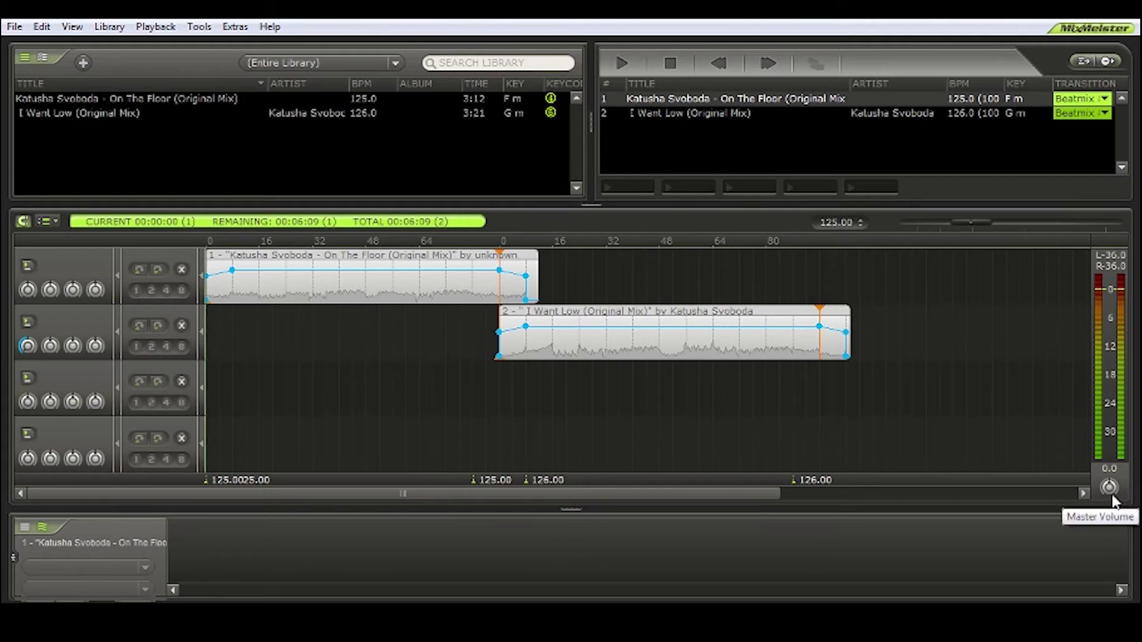
# - Lower the master volume to -6.2 and set the opening tempo marker to 126 BPM
pyautogui.moveTo(1113, 498); pyautogui.dragTo(1113, 518)
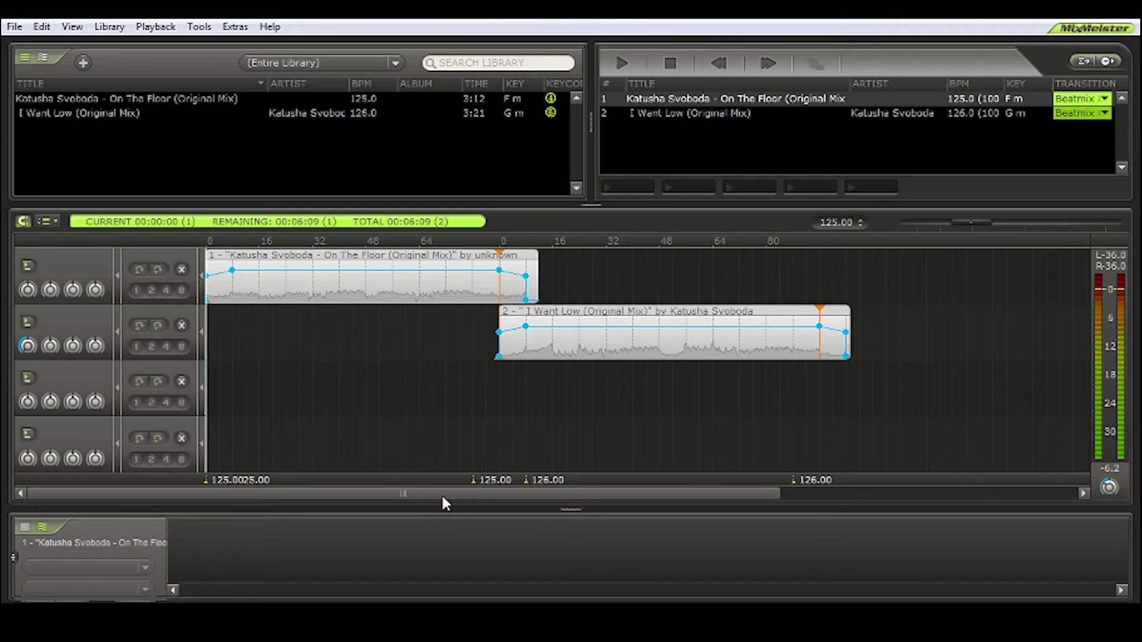
pyautogui.doubleClick(223, 480)
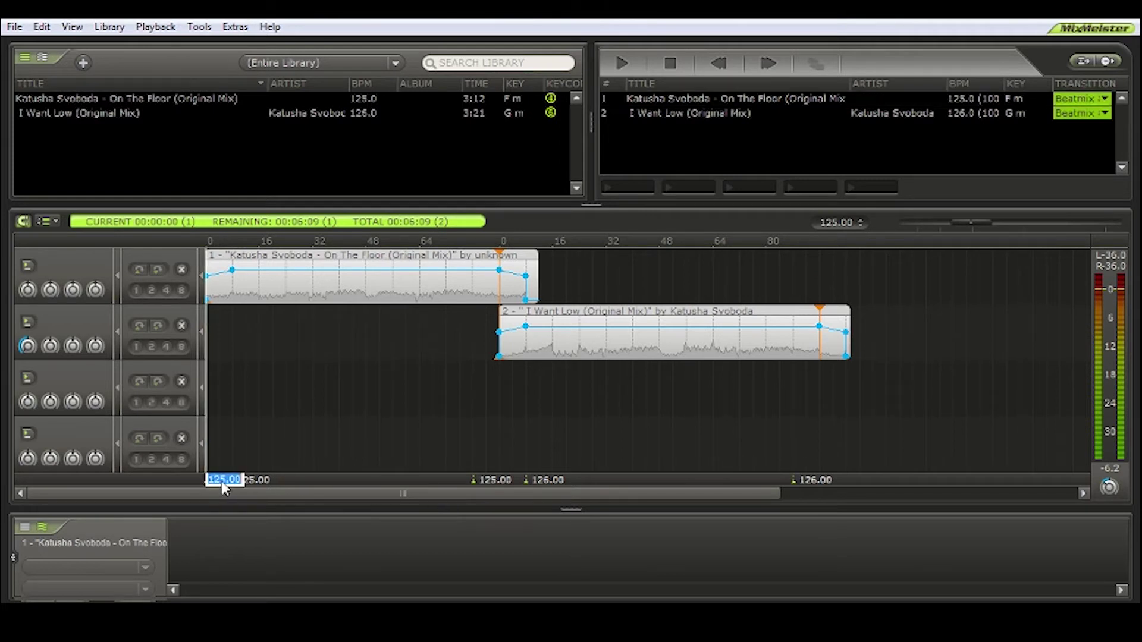
pyautogui.write('126')
pyautogui.press('Return')
# - Add a tempo marker between measures 32 and 48 of the first track and set it to 126 BPM
pyautogui.rightClick(341, 475)
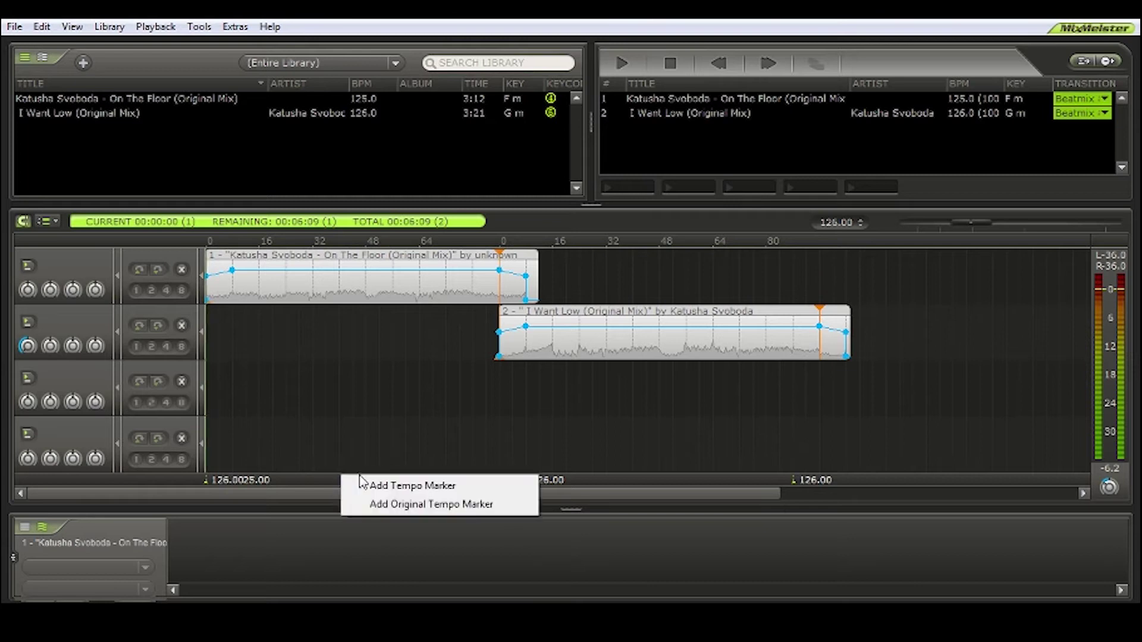
pyautogui.click(394, 486)
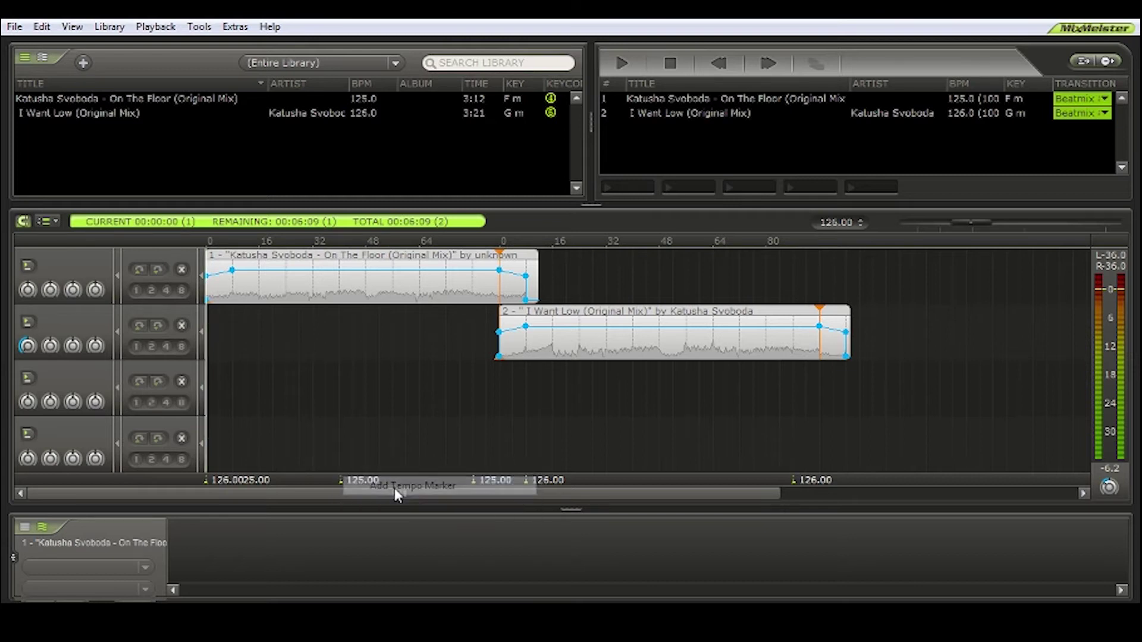
pyautogui.doubleClick(372, 480)
pyautogui.write('126')
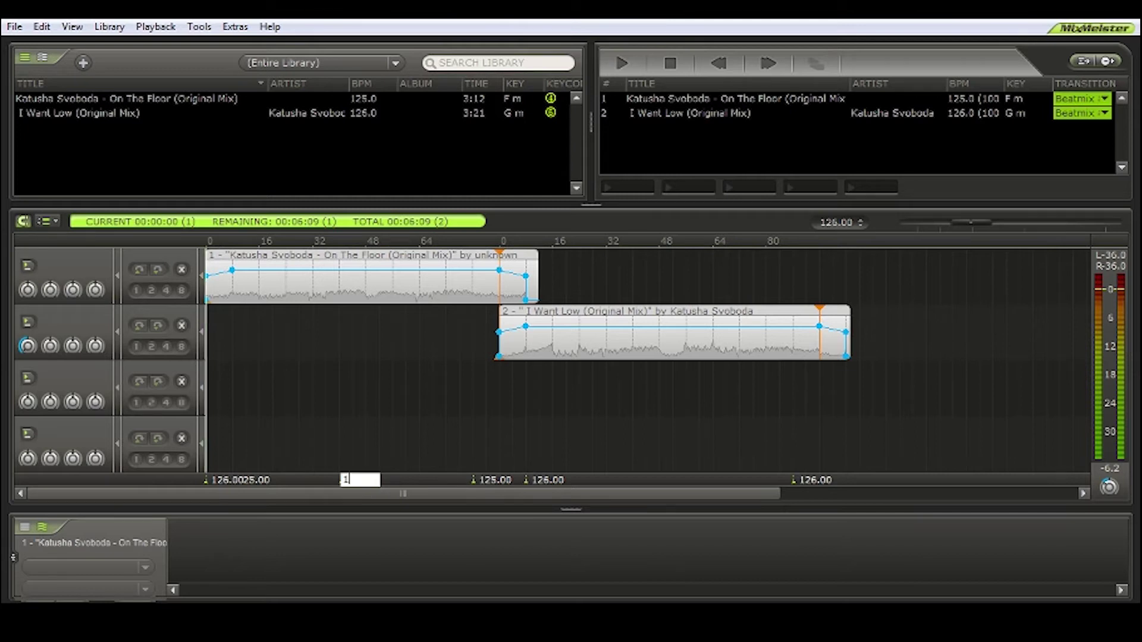
pyautogui.press('Return')
# - Delete the overlapping 125.00 tempo marker near the start and set the marker just before the second track to 126 BPM
pyautogui.rightClick(259, 483)
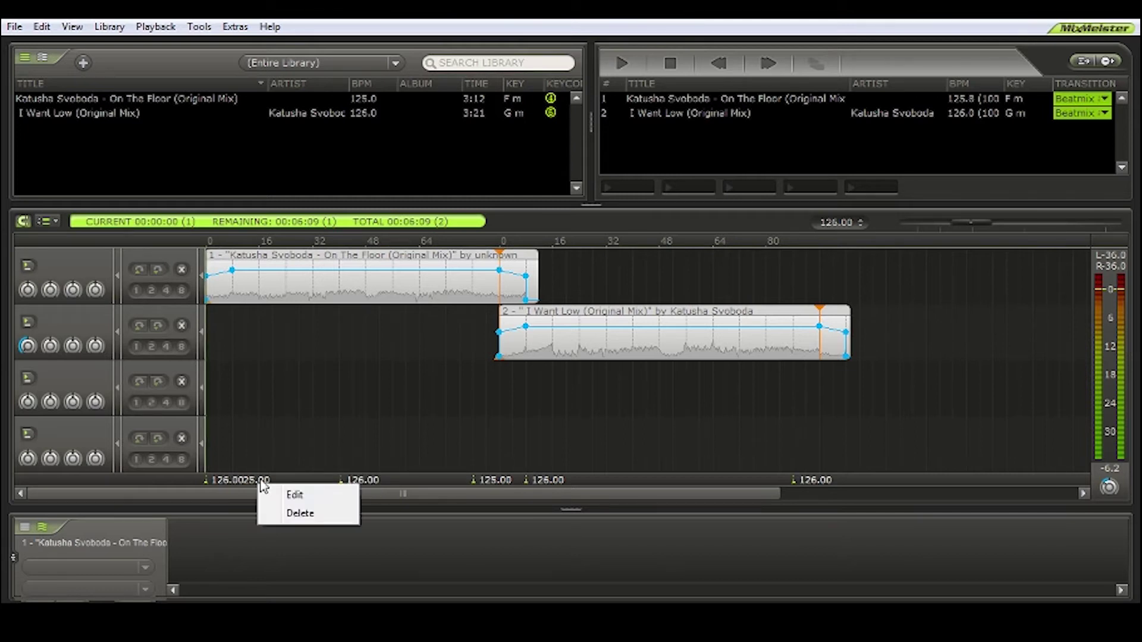
pyautogui.click(297, 512)
pyautogui.doubleClick(501, 481)
pyautogui.write('126')
pyautogui.press('Return')
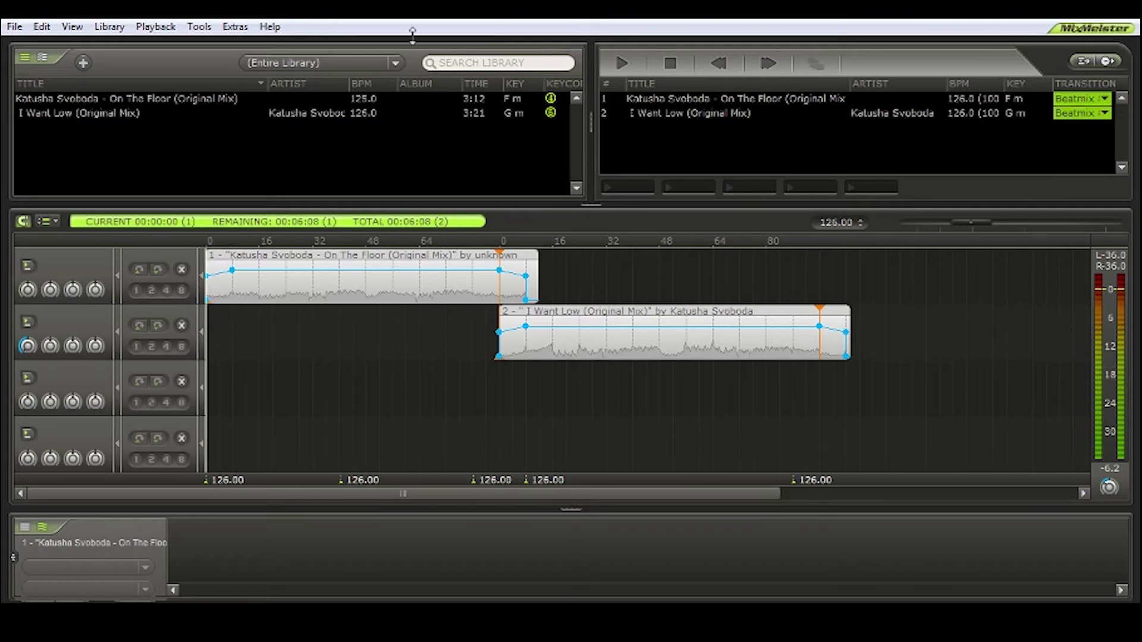
# - Cycle through the volume and equalizer envelopes of the first track
pyautogui.click(80, 289)
pyautogui.click(50, 289)
pyautogui.click(72, 288)
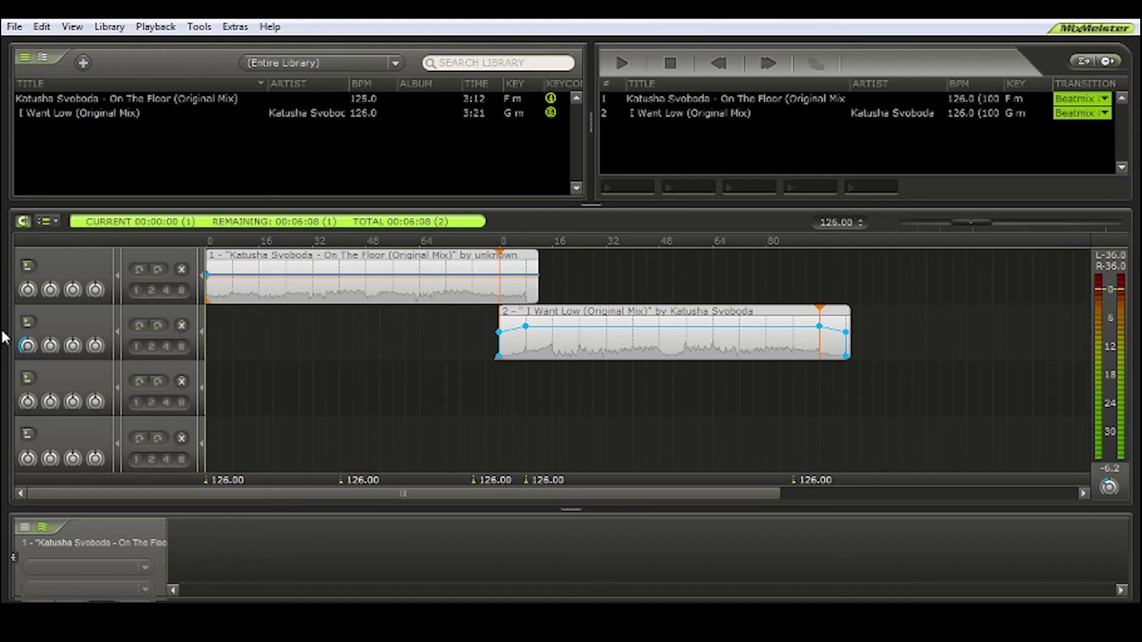
pyautogui.click(29, 291)
pyautogui.click(51, 289)
pyautogui.click(72, 289)
pyautogui.click(95, 291)
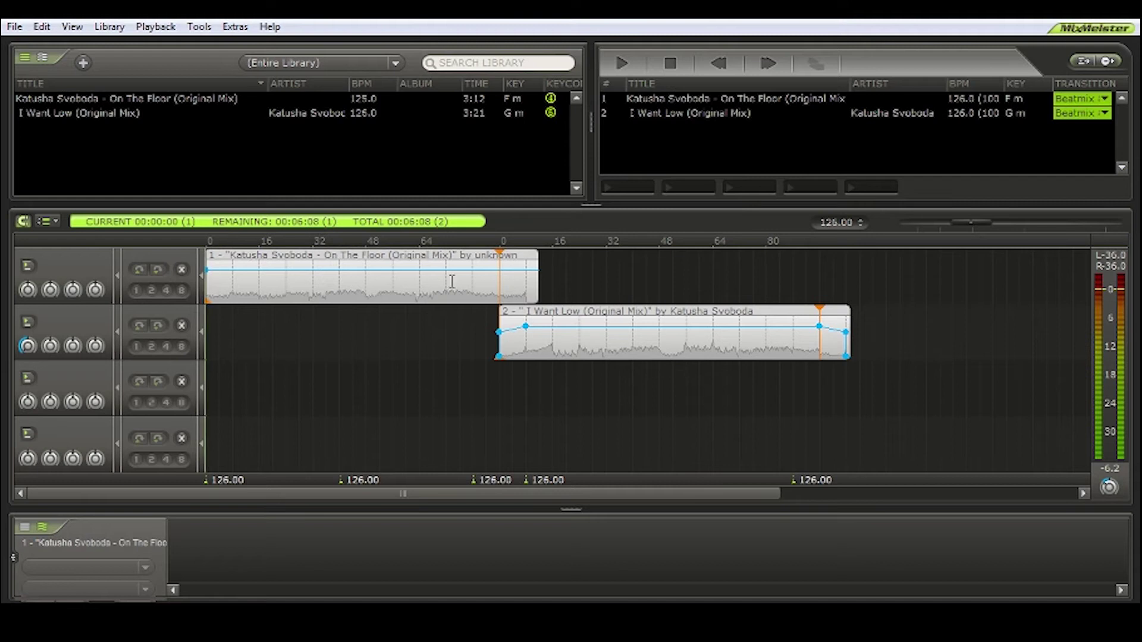
# - Select the first track and add a point to its envelope near measure 55
pyautogui.click(434, 284)
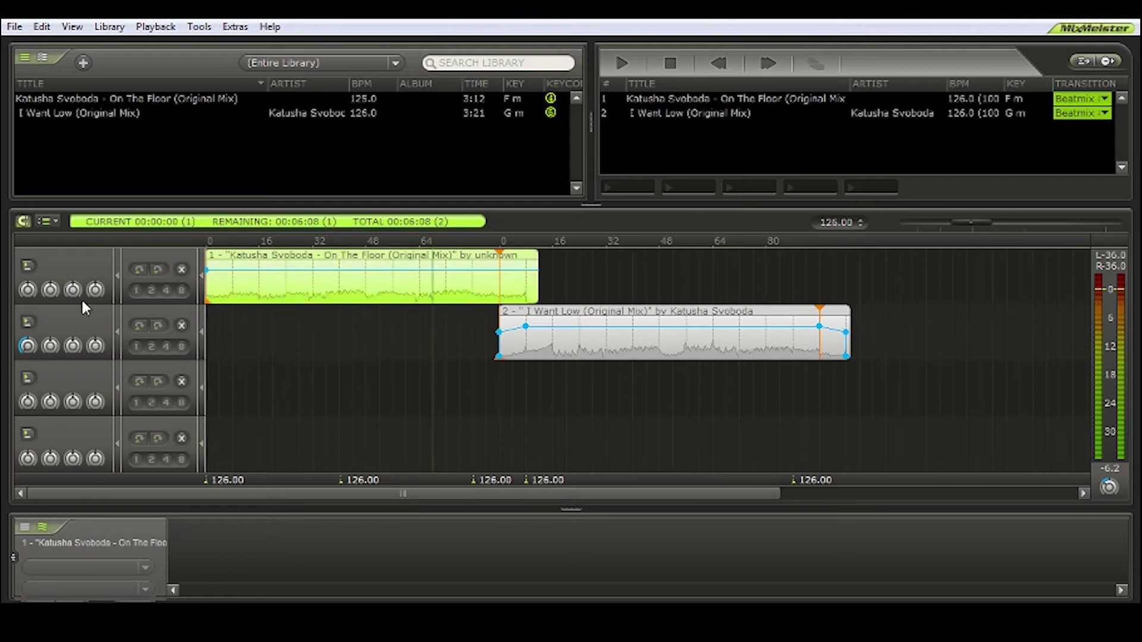
pyautogui.click(397, 287)
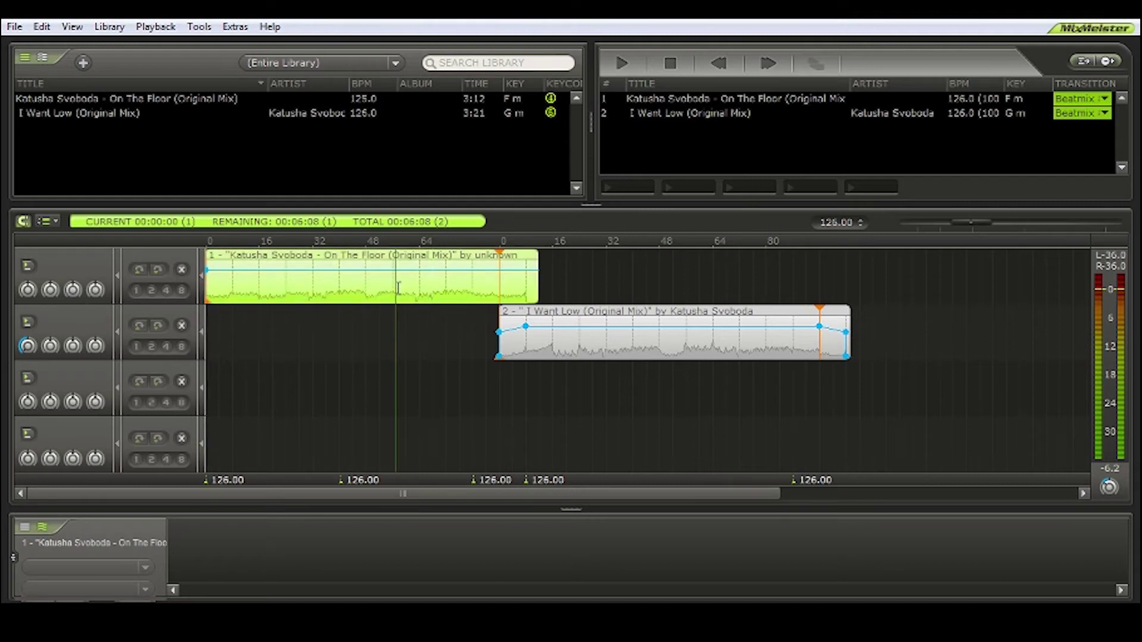
pyautogui.click(27, 289)
# - Move the first track's transition marker about 8 measures earlier so the second track starts sooner
pyautogui.moveTo(501, 268)
pyautogui.mouseDown()
pyautogui.moveTo(467, 268)
pyautogui.moveTo(476, 272)
pyautogui.mouseUp()
pyautogui.click(483, 320)
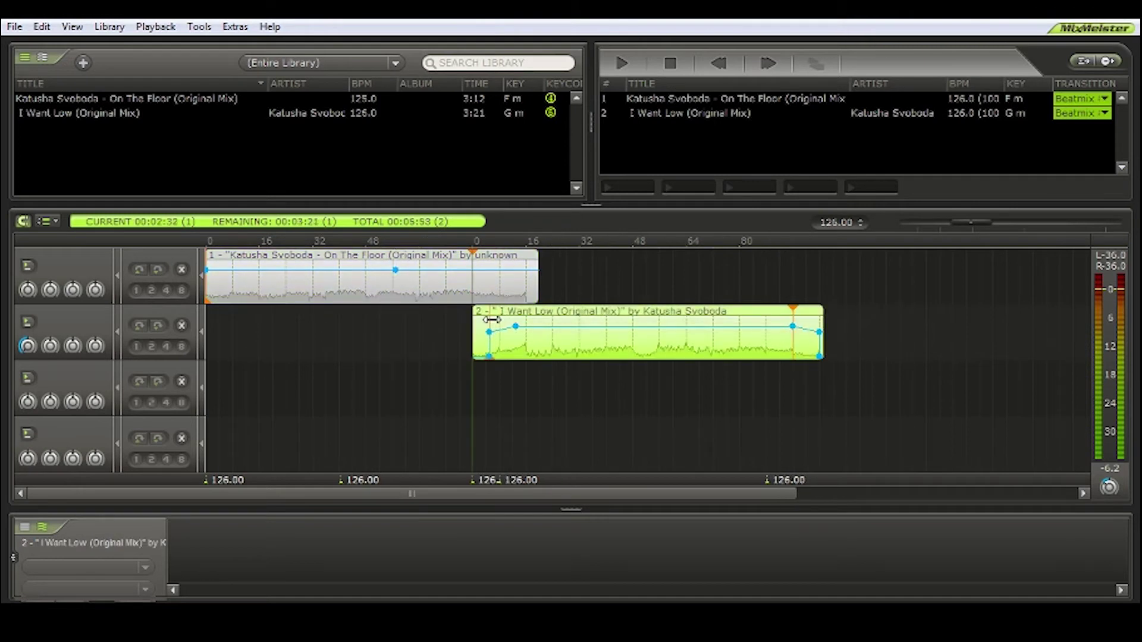
pyautogui.moveTo(472, 271); pyautogui.dragTo(460, 273)
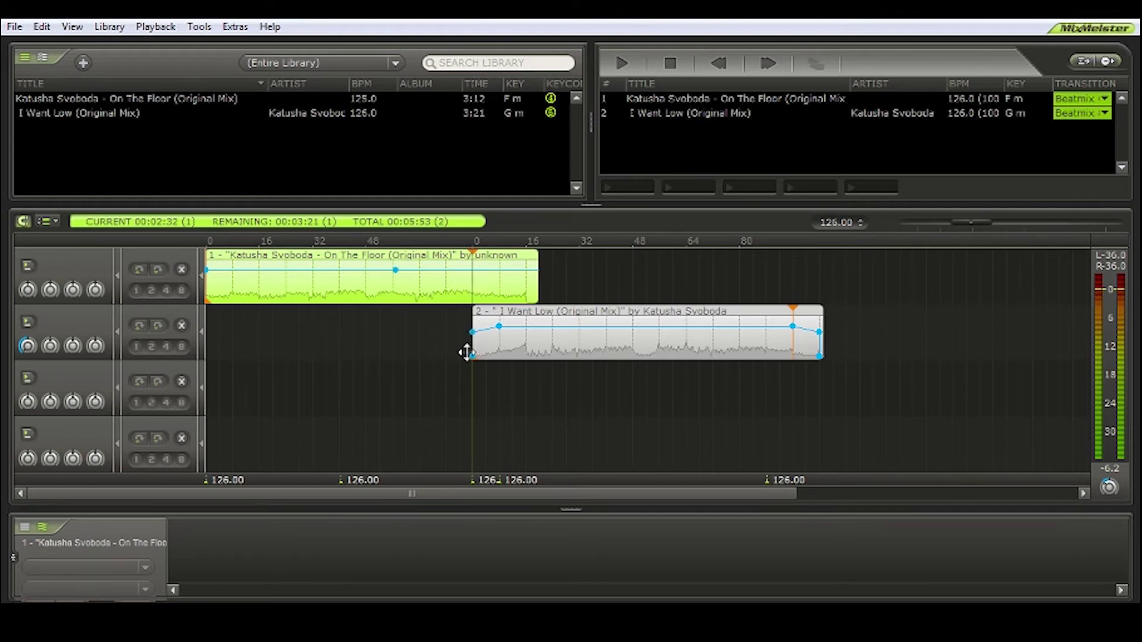
pyautogui.moveTo(467, 353)
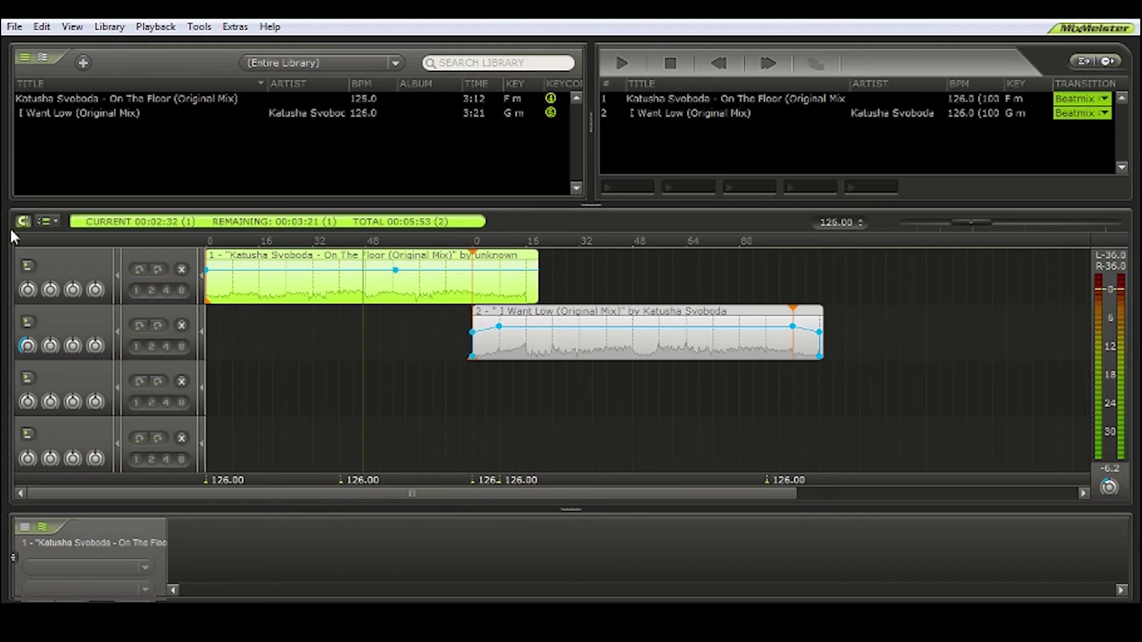
# - Solo the first track, play it from before the transition, and jog forward past the second track's entry before stopping
pyautogui.click(39, 267)
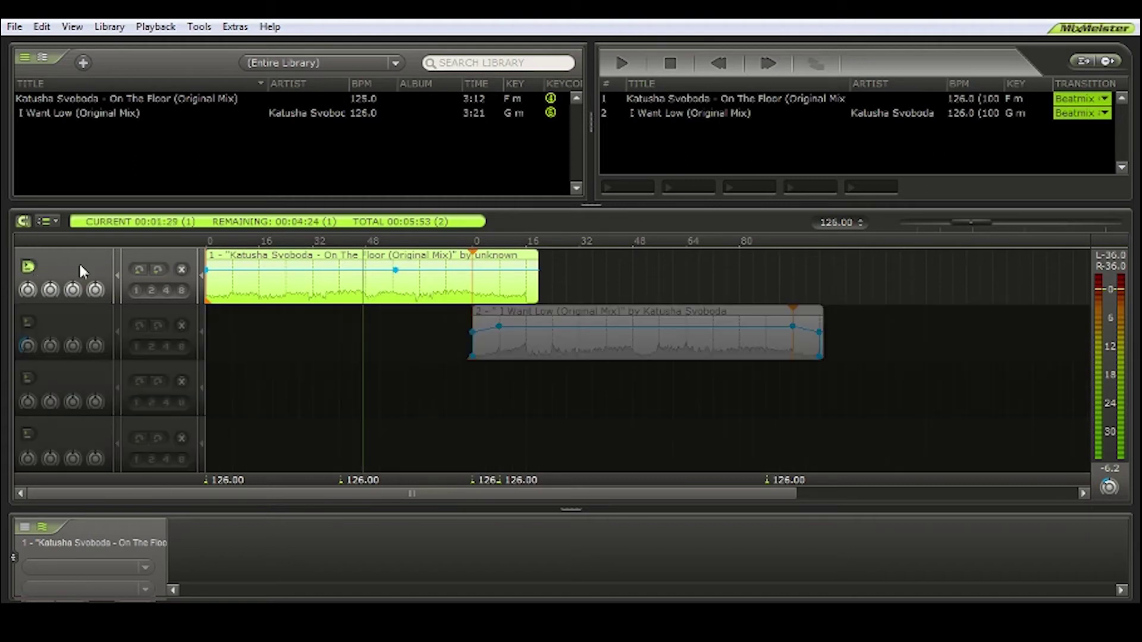
pyautogui.click(618, 67)
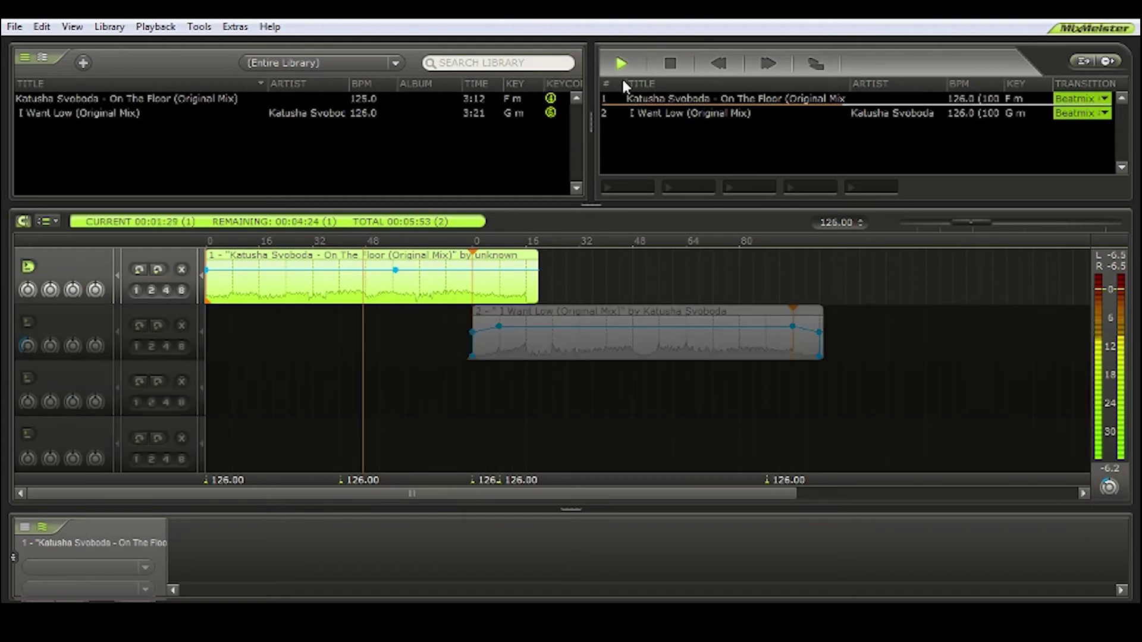
pyautogui.click(768, 64)
pyautogui.click(768, 63)
pyautogui.click(774, 70)
pyautogui.click(774, 70)
pyautogui.click(774, 70)
pyautogui.click(774, 70)
pyautogui.click(767, 66)
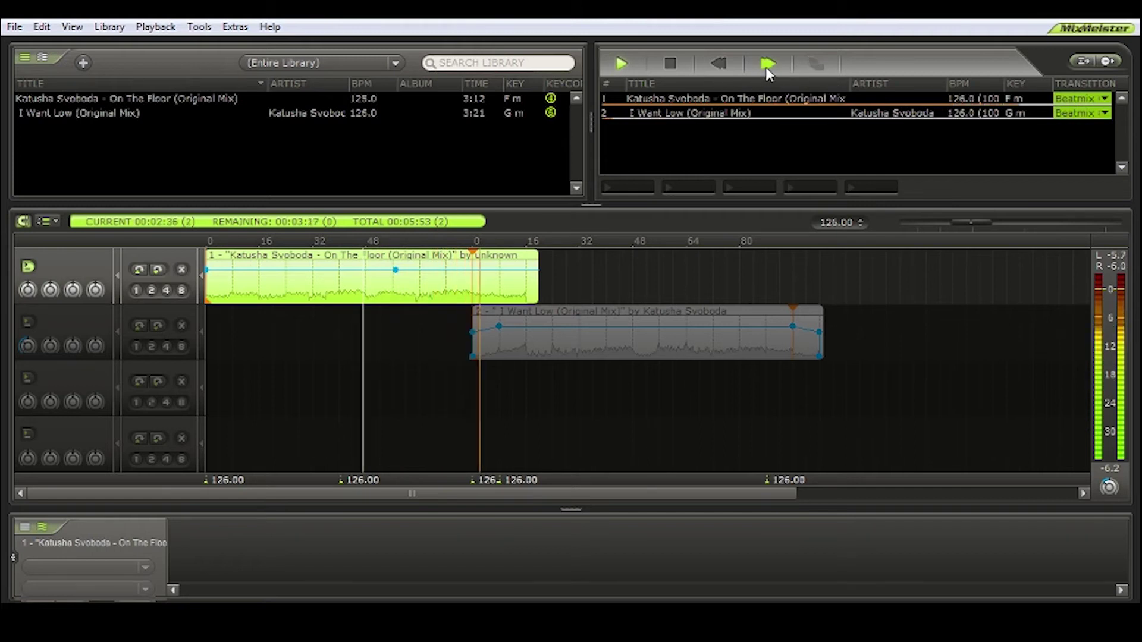
pyautogui.click(671, 64)
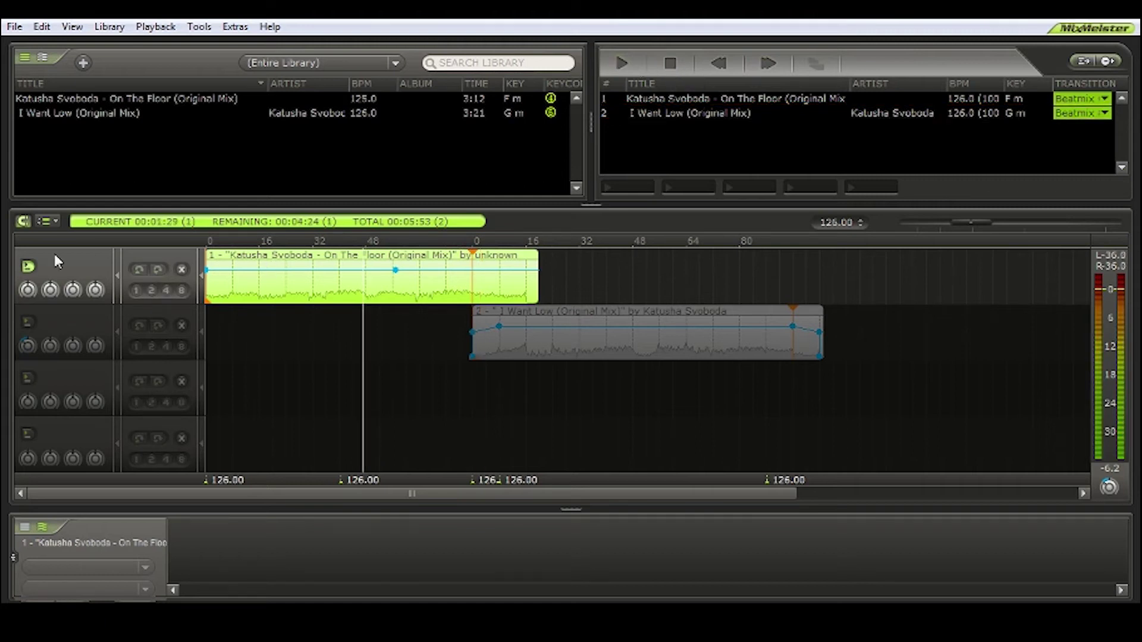
# - Solo the second track and play its opening section, jogging forward through it before stopping
pyautogui.click(27, 322)
pyautogui.click(620, 56)
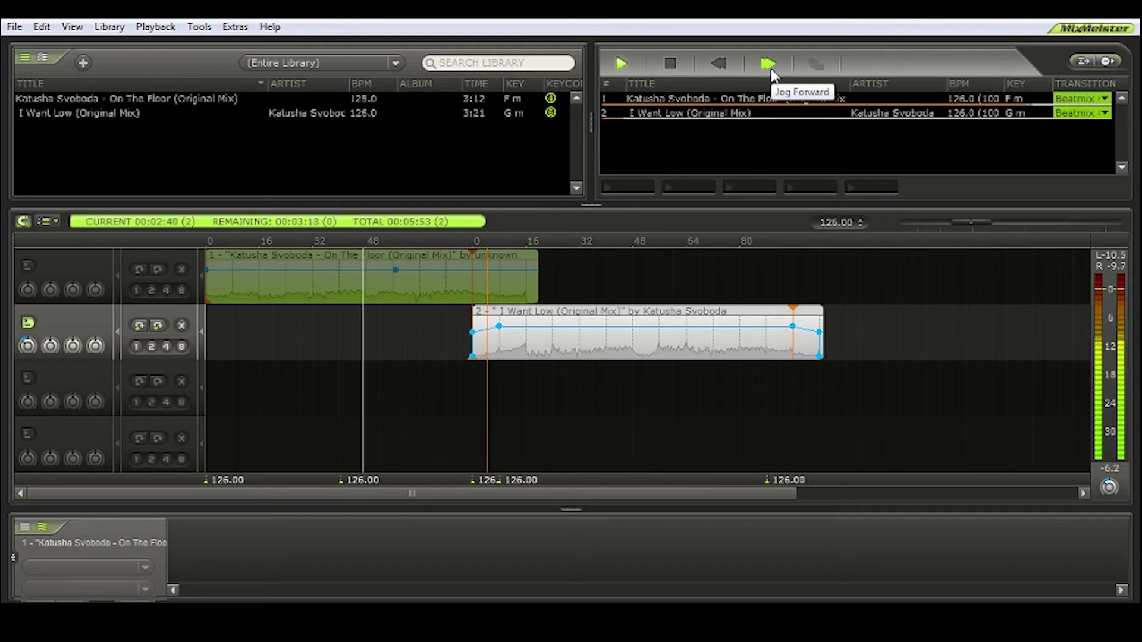
pyautogui.click(768, 63)
pyautogui.click(768, 64)
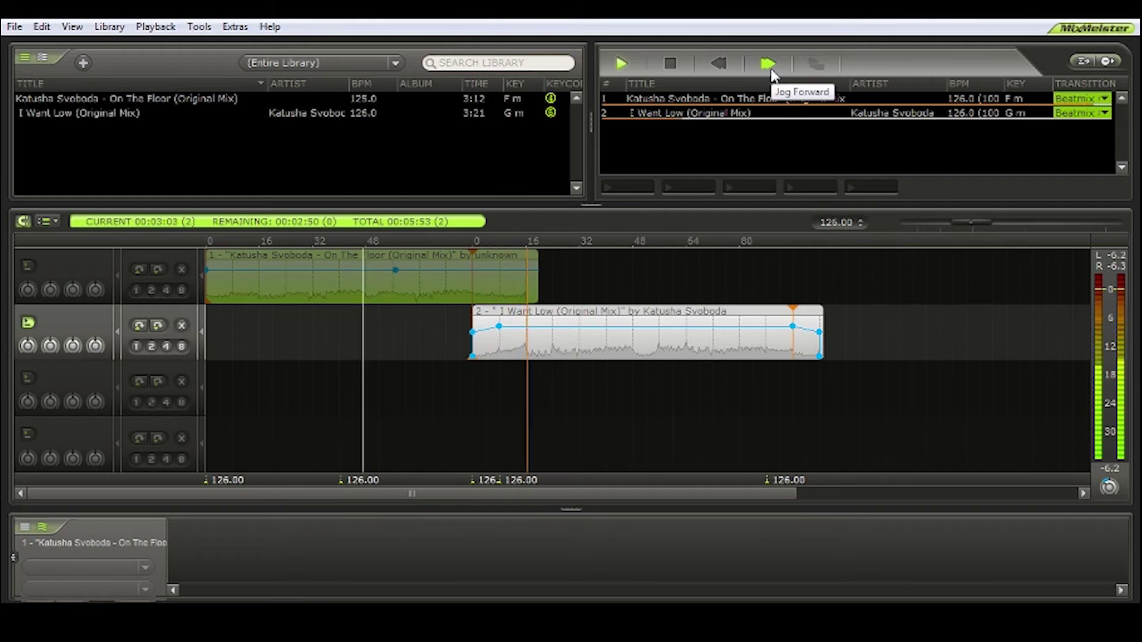
pyautogui.click(659, 66)
# - Move the first track's outro anchor about 8 measures earlier so the second track enters sooner
pyautogui.moveTo(961, 223); pyautogui.dragTo(985, 223)
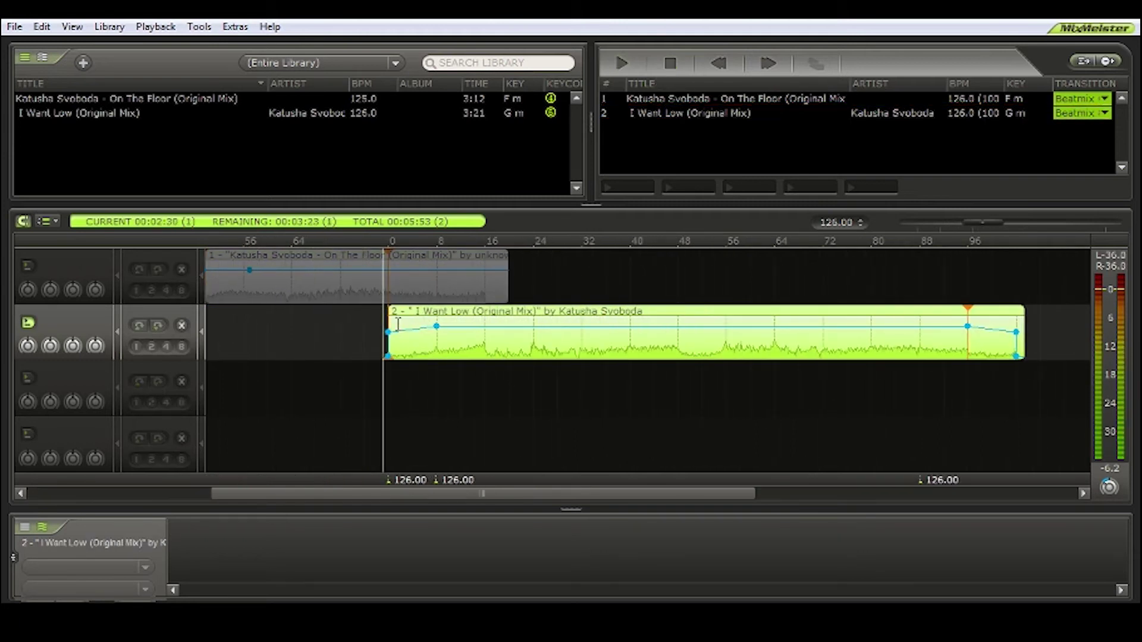
pyautogui.click(392, 255)
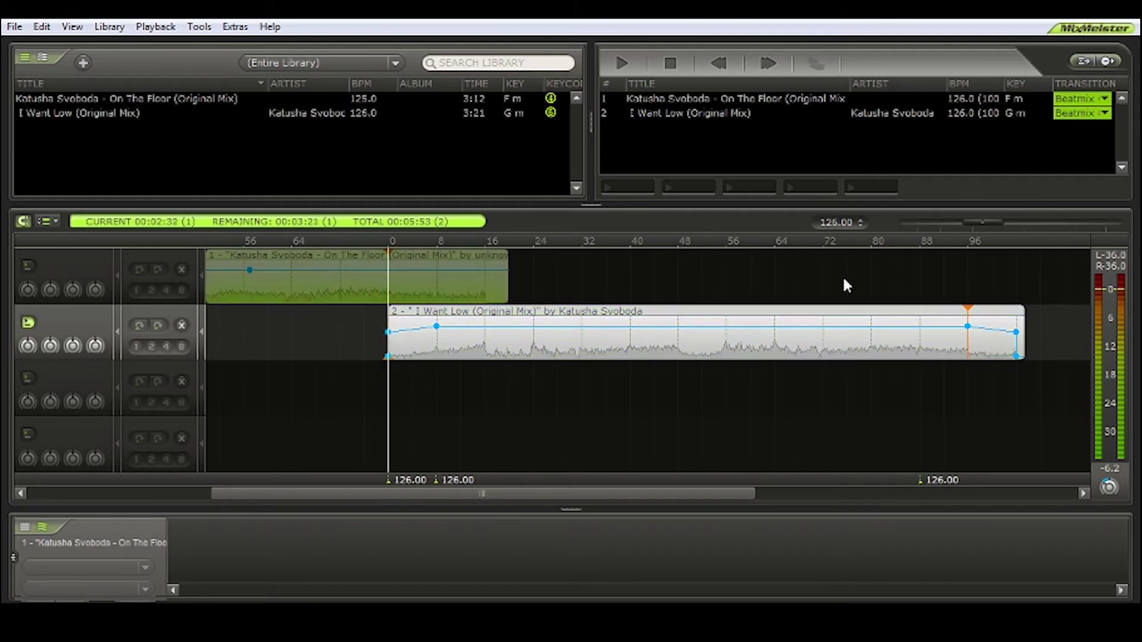
pyautogui.moveTo(984, 221); pyautogui.dragTo(1005, 223)
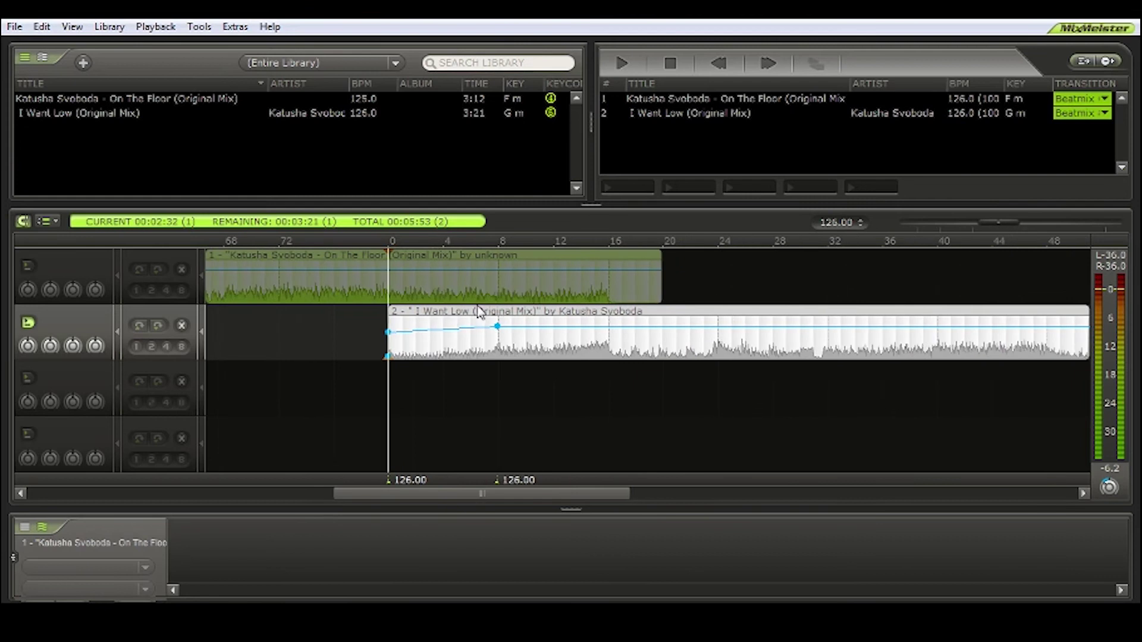
pyautogui.moveTo(312, 261); pyautogui.dragTo(282, 263)
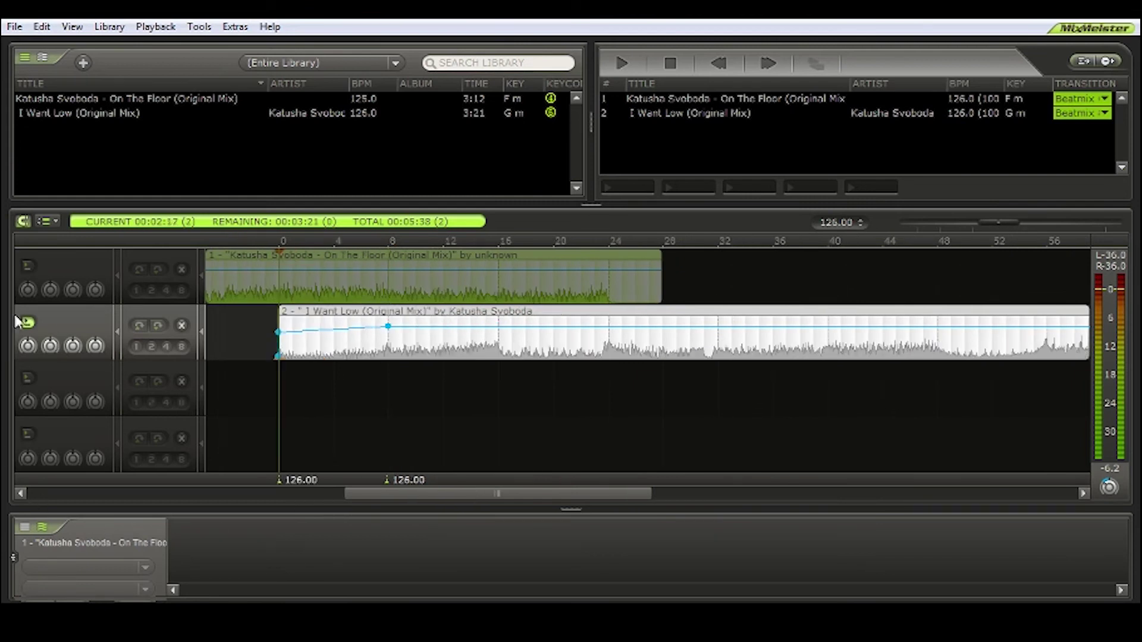
# - Reset the second track's volume at its start and audition the transition with both tracks audible, jogging forward before stopping
pyautogui.click(279, 321)
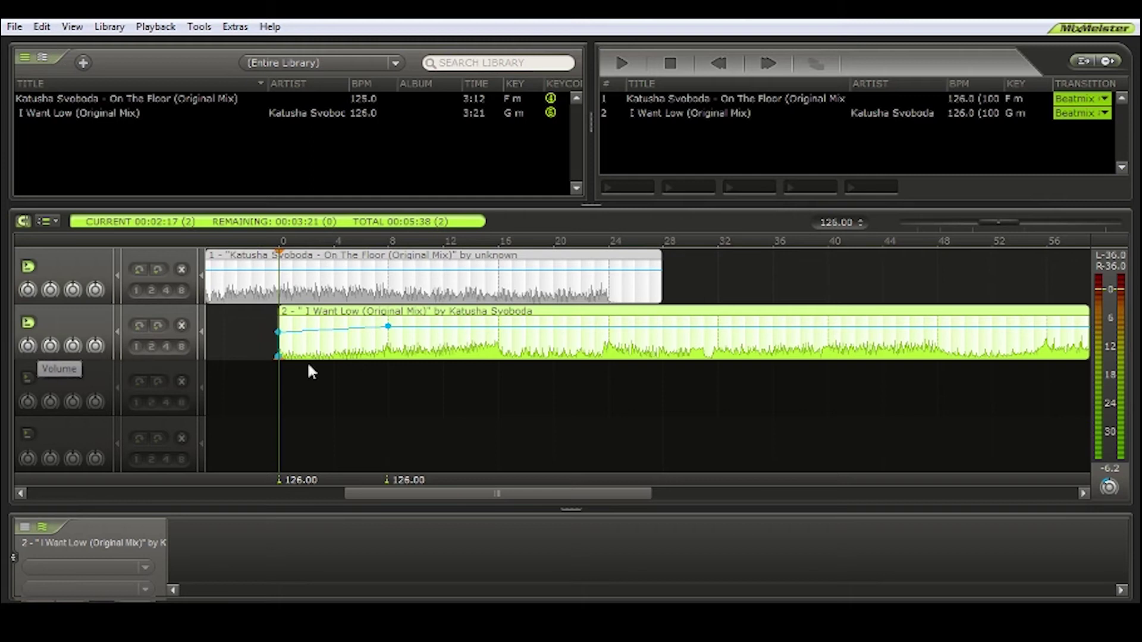
pyautogui.doubleClick(27, 347)
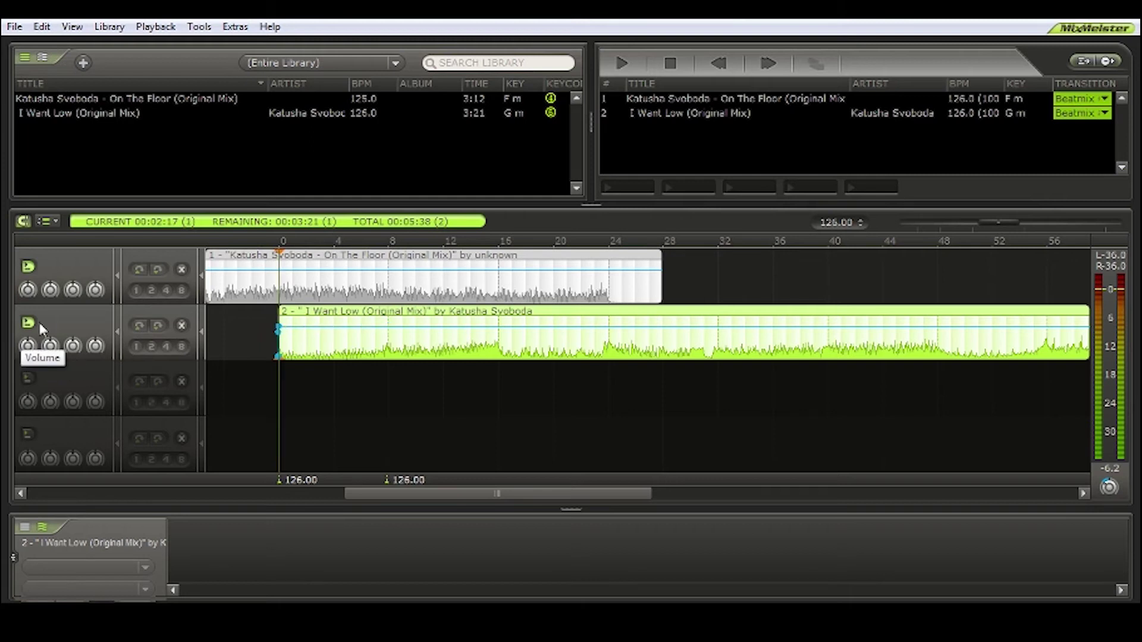
pyautogui.click(620, 64)
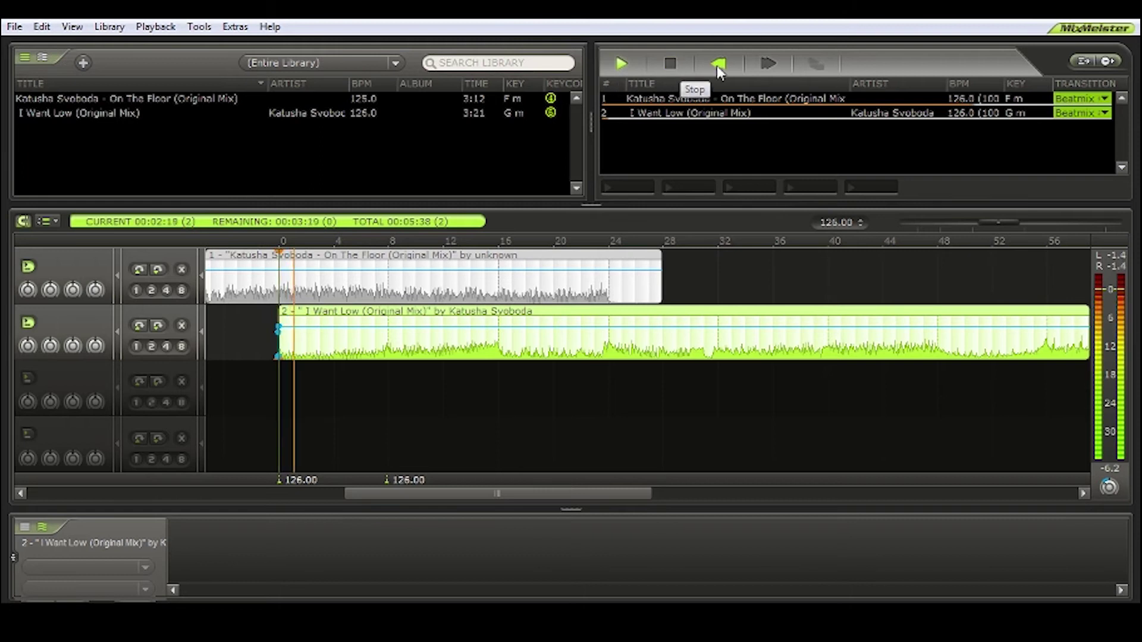
pyautogui.click(752, 69)
pyautogui.click(755, 68)
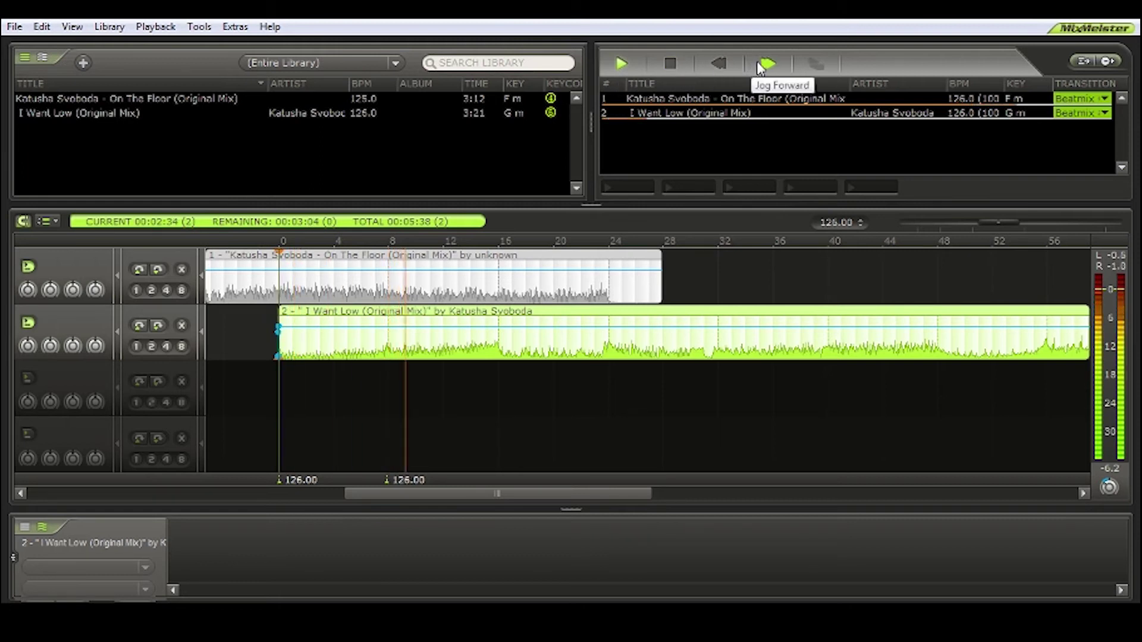
pyautogui.click(669, 67)
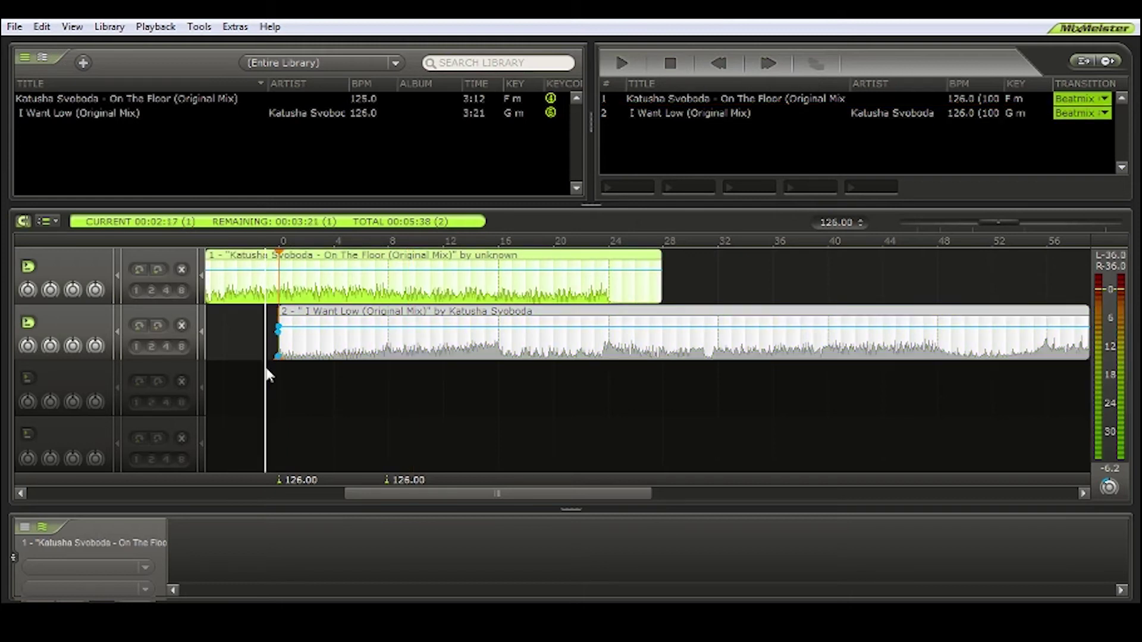
# - Try shifting the first track's outro anchor slightly forward, off the measure grid, with snapping turned off
pyautogui.click(23, 221)
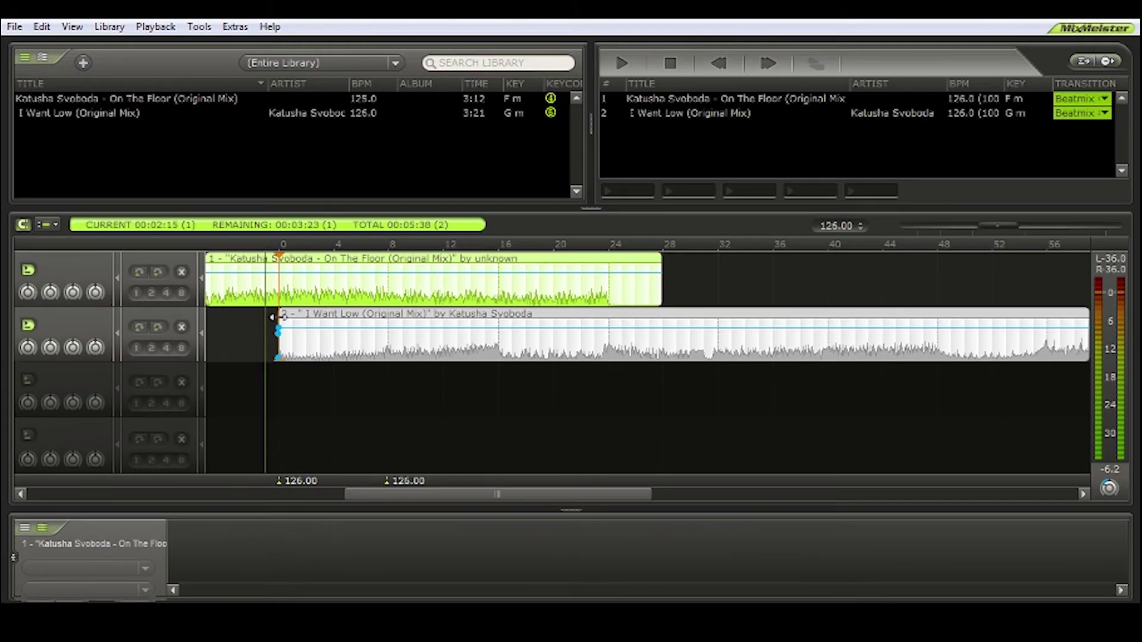
pyautogui.moveTo(279, 267)
pyautogui.mouseDown()
pyautogui.moveTo(293, 267)
pyautogui.moveTo(277, 273)
pyautogui.mouseUp()
pyautogui.click(277, 273)
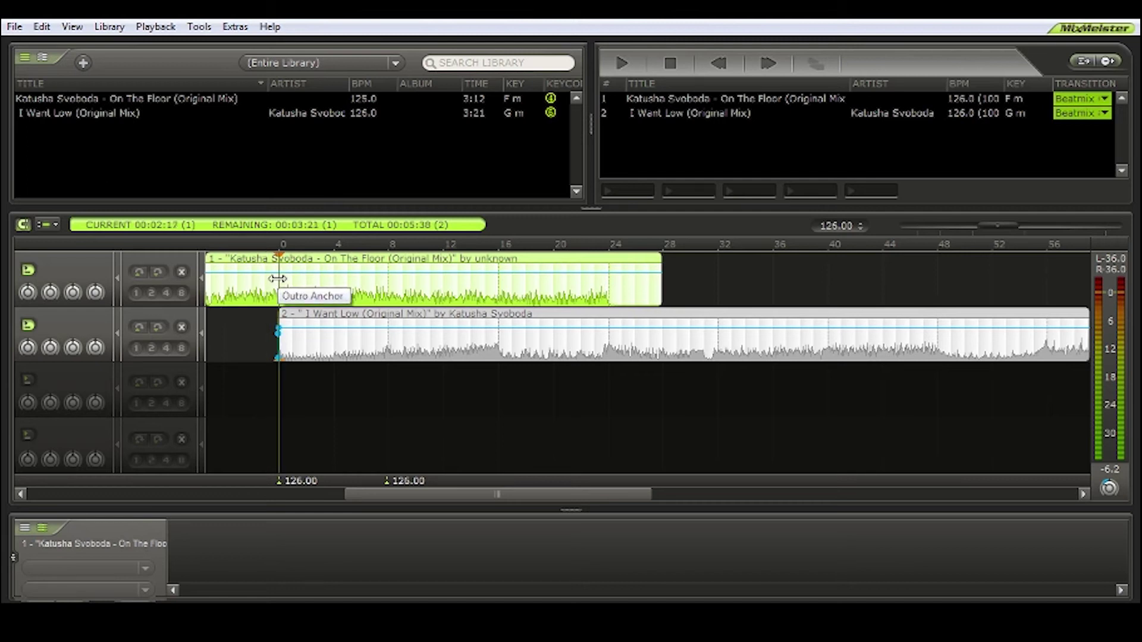
pyautogui.click(24, 226)
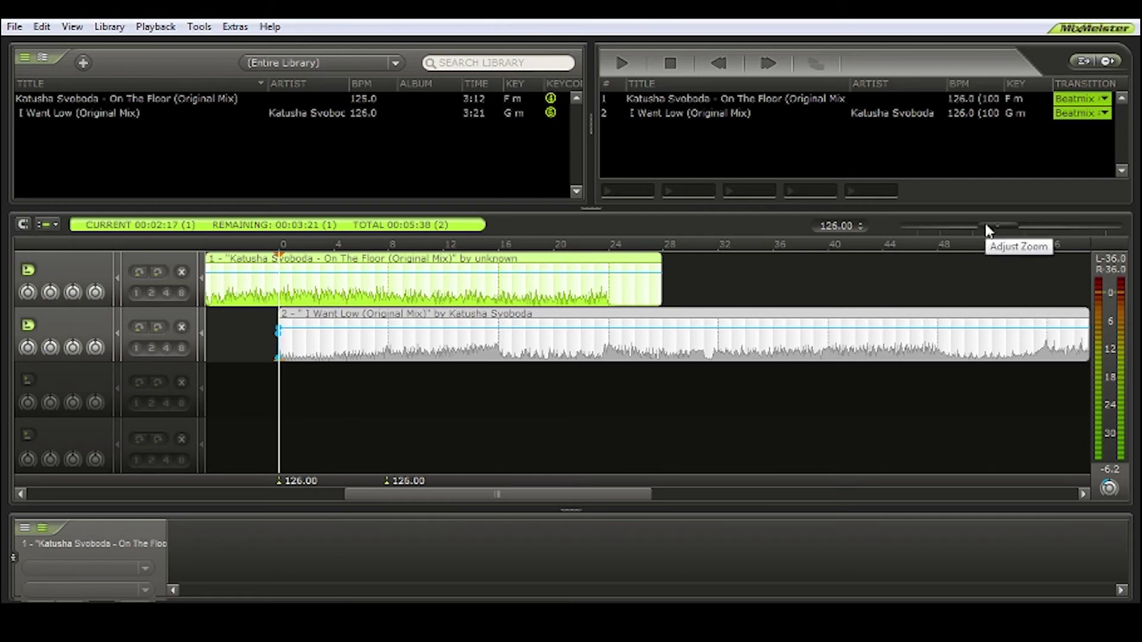
pyautogui.moveTo(986, 227); pyautogui.dragTo(1130, 261)
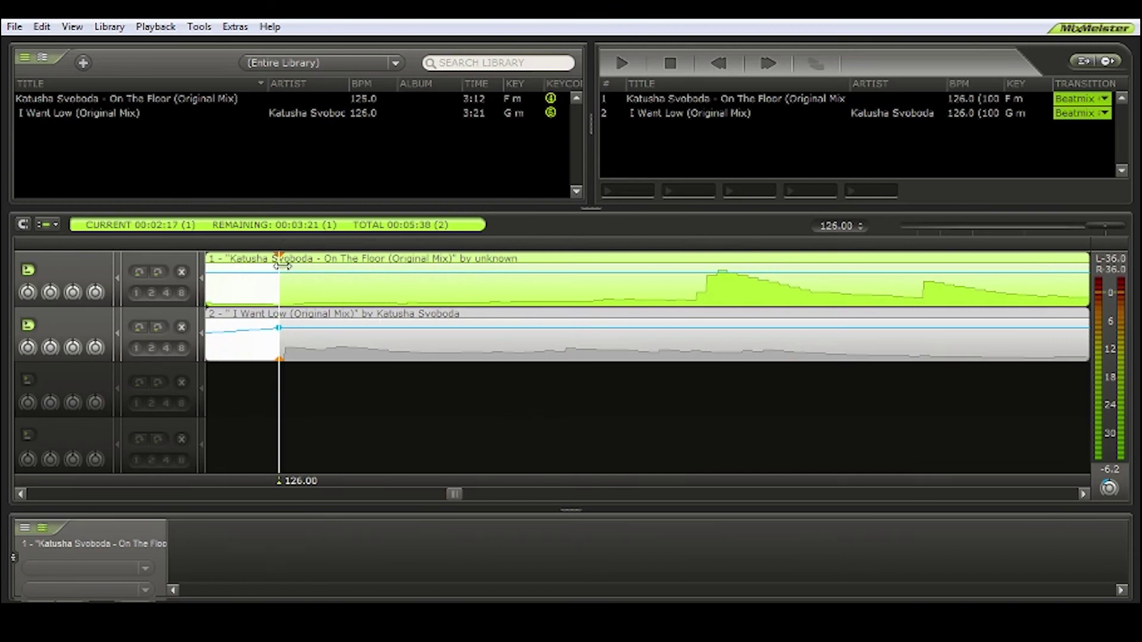
pyautogui.moveTo(279, 272); pyautogui.dragTo(707, 266)
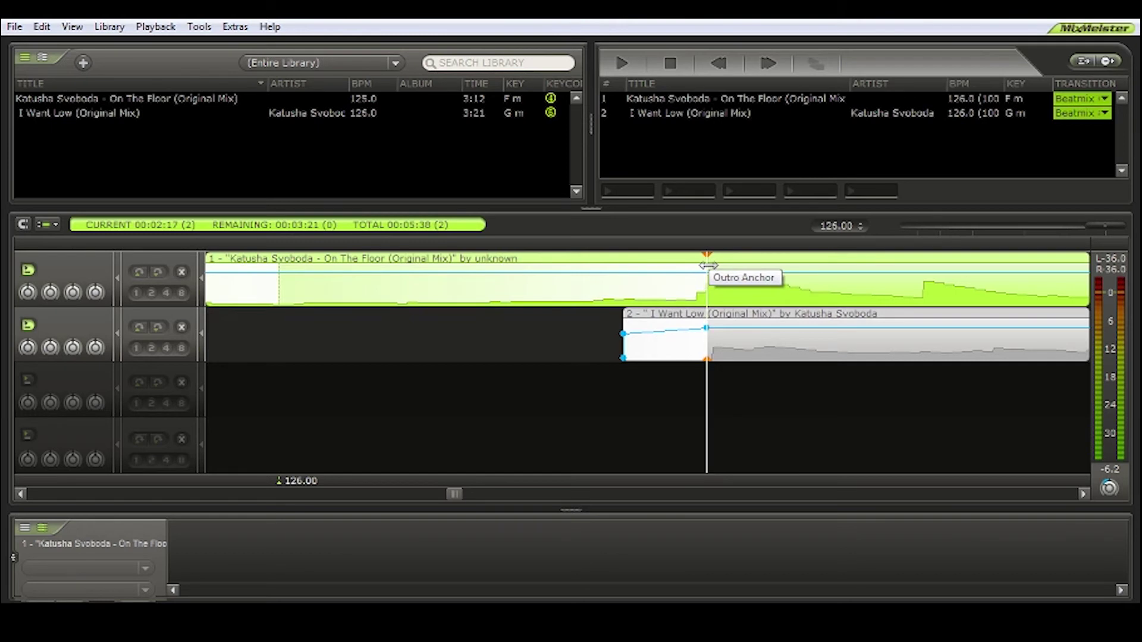
# - Undo the outro anchor move and turn snapping back on
pyautogui.hotkey('ctrl', 'z')
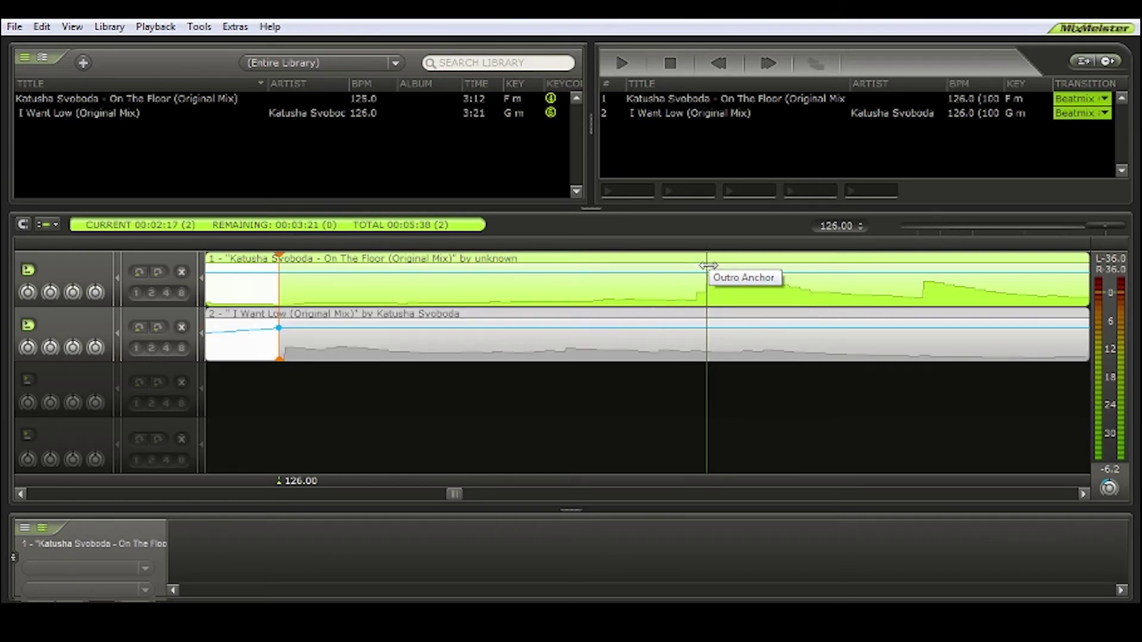
pyautogui.moveTo(1106, 226); pyautogui.dragTo(1038, 231)
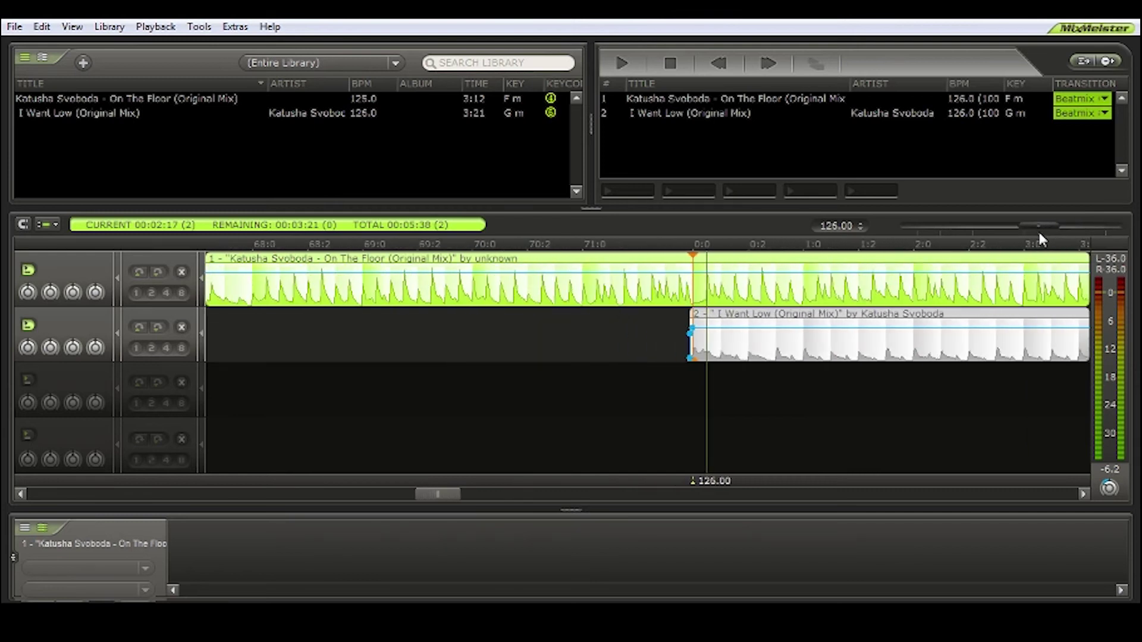
pyautogui.click(19, 228)
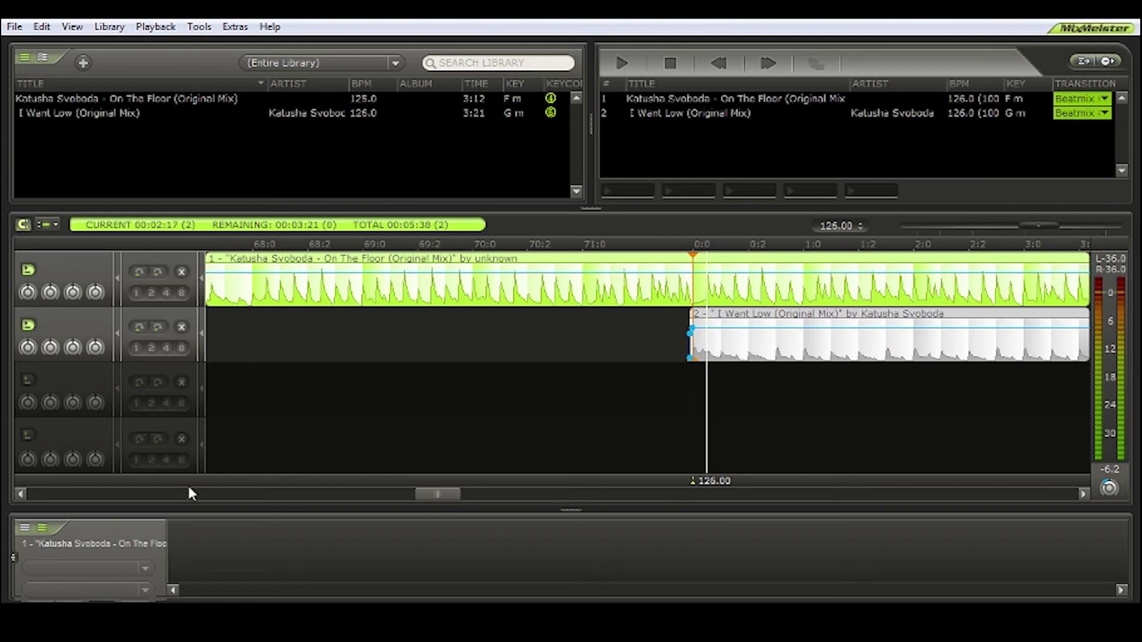
# - Cut the second track's bass from its start and play the opening of the transition up to measure 8
pyautogui.moveTo(1046, 228); pyautogui.dragTo(998, 232)
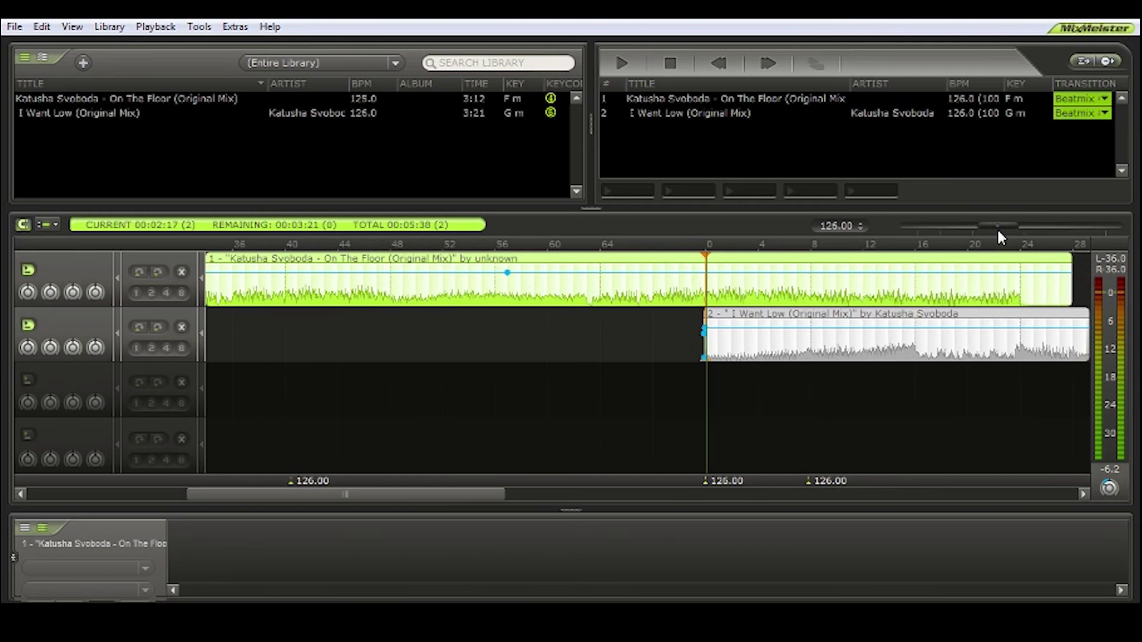
pyautogui.click(619, 61)
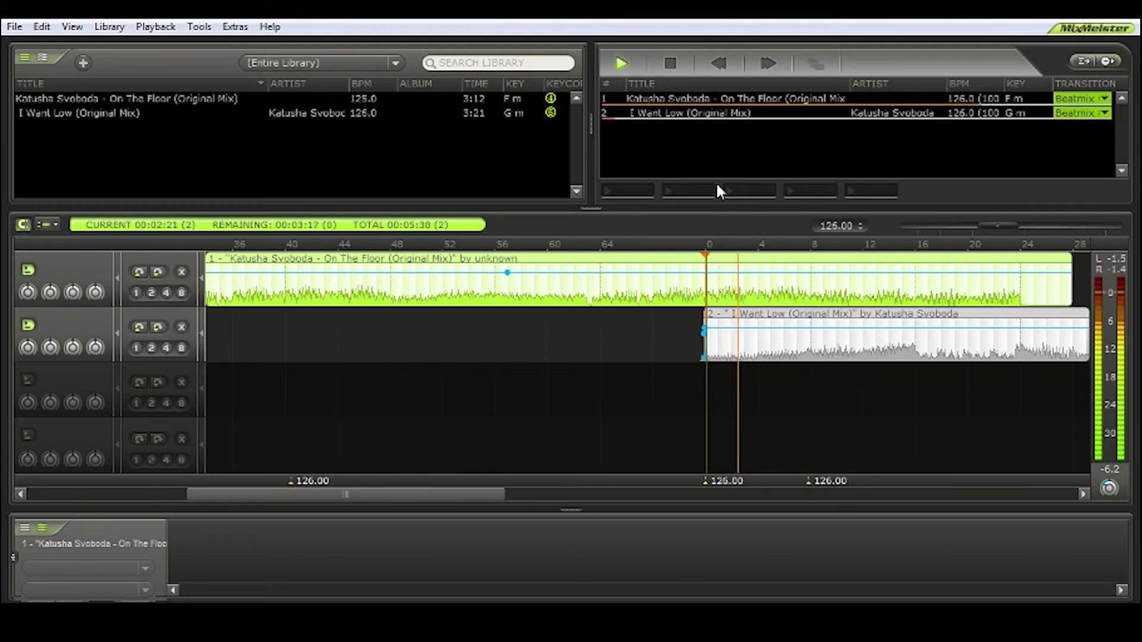
pyautogui.click(670, 63)
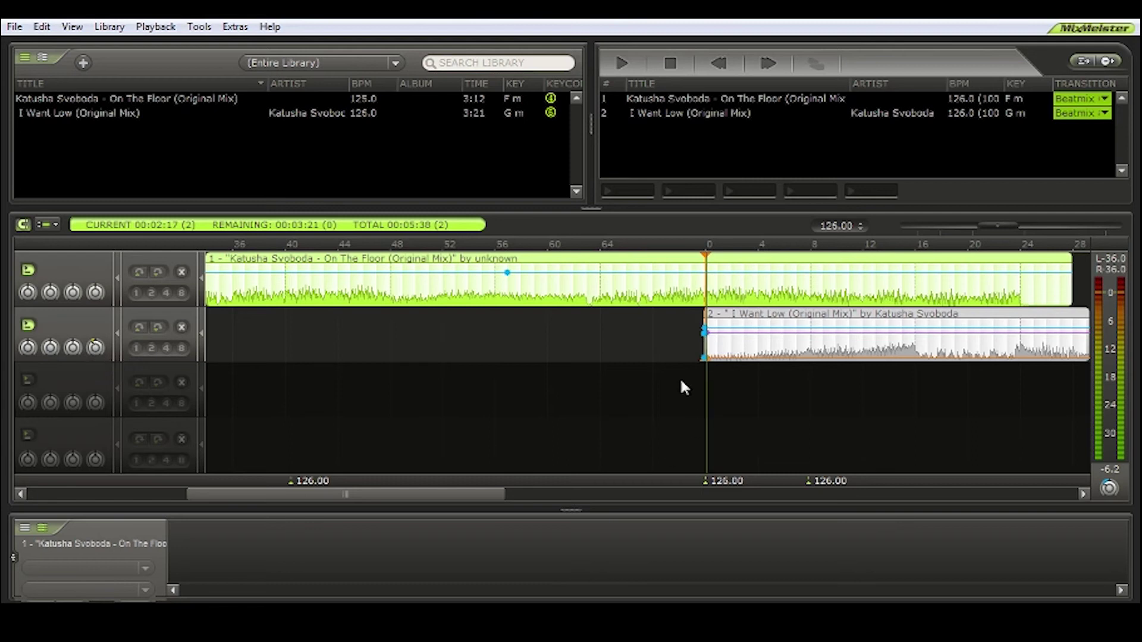
pyautogui.press('space')
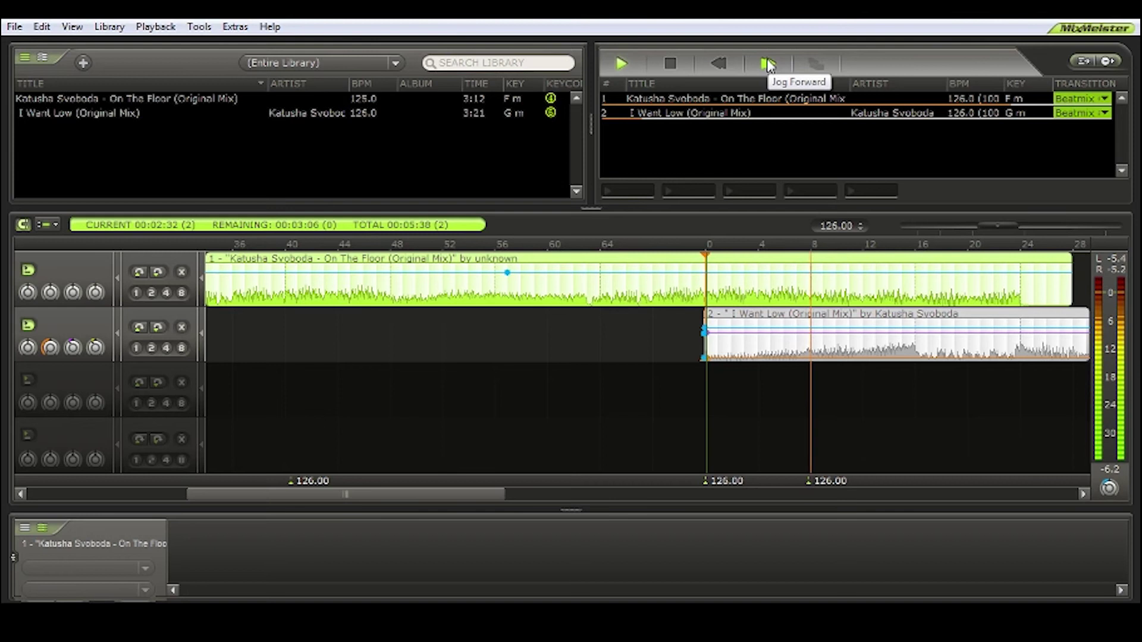
pyautogui.click(671, 67)
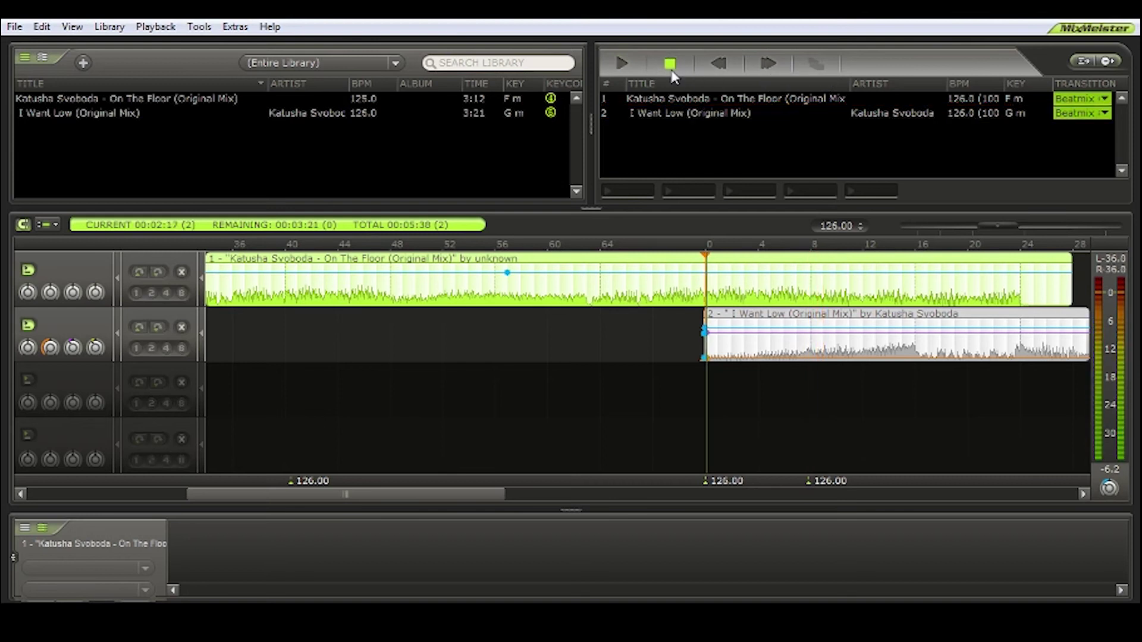
# - Play the transition again and bring the second track's bass back in at measure 8, then stop playback
pyautogui.click(618, 65)
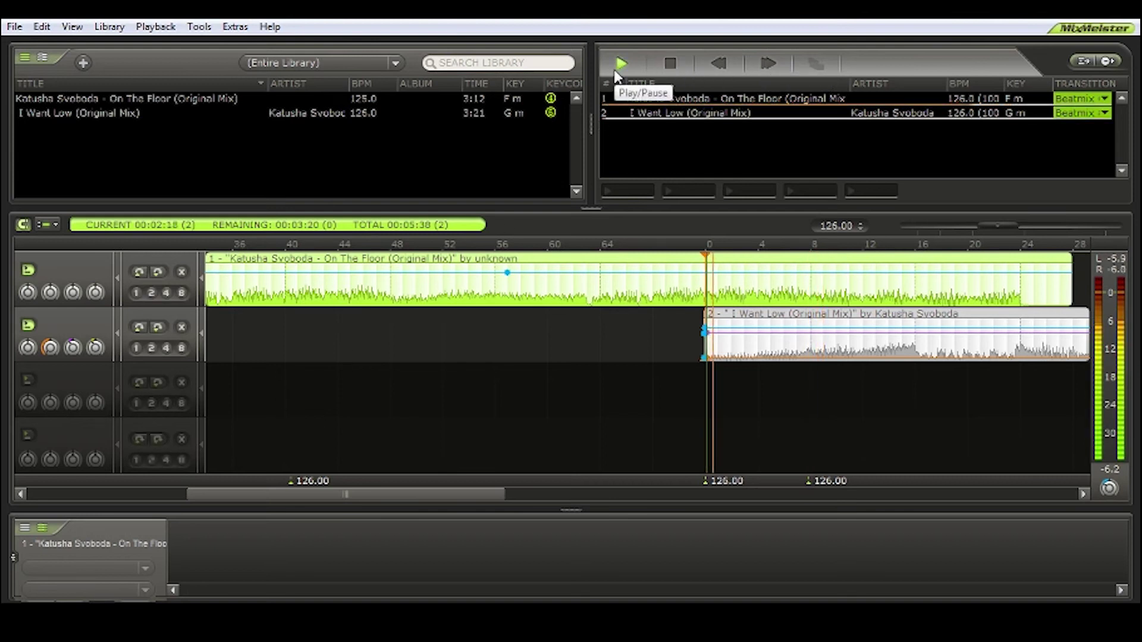
pyautogui.click(51, 353)
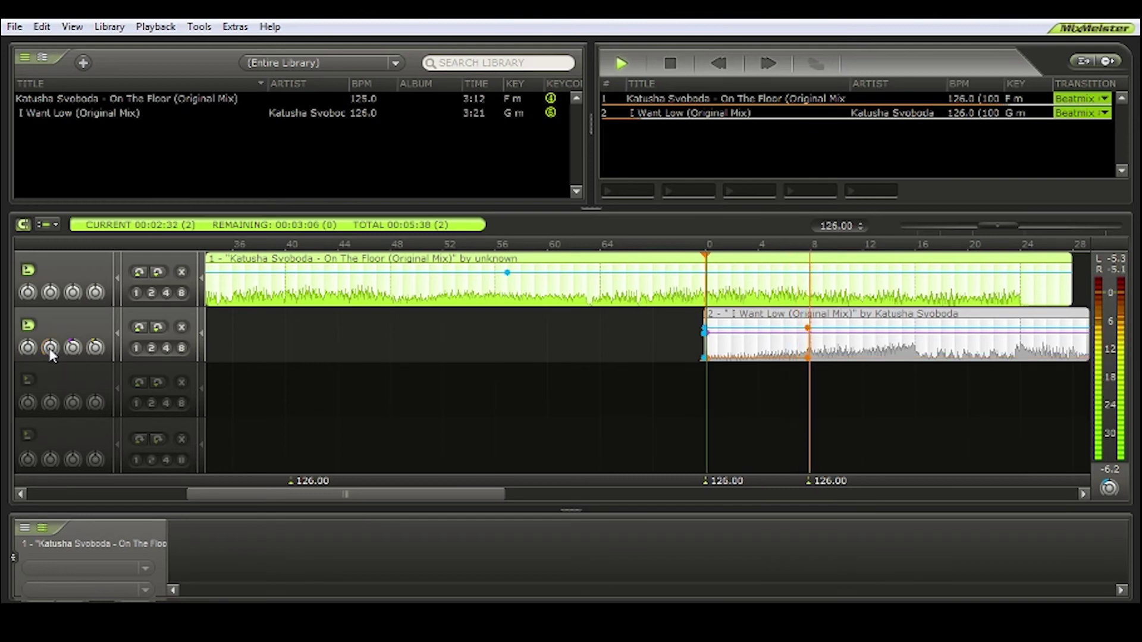
pyautogui.click(670, 65)
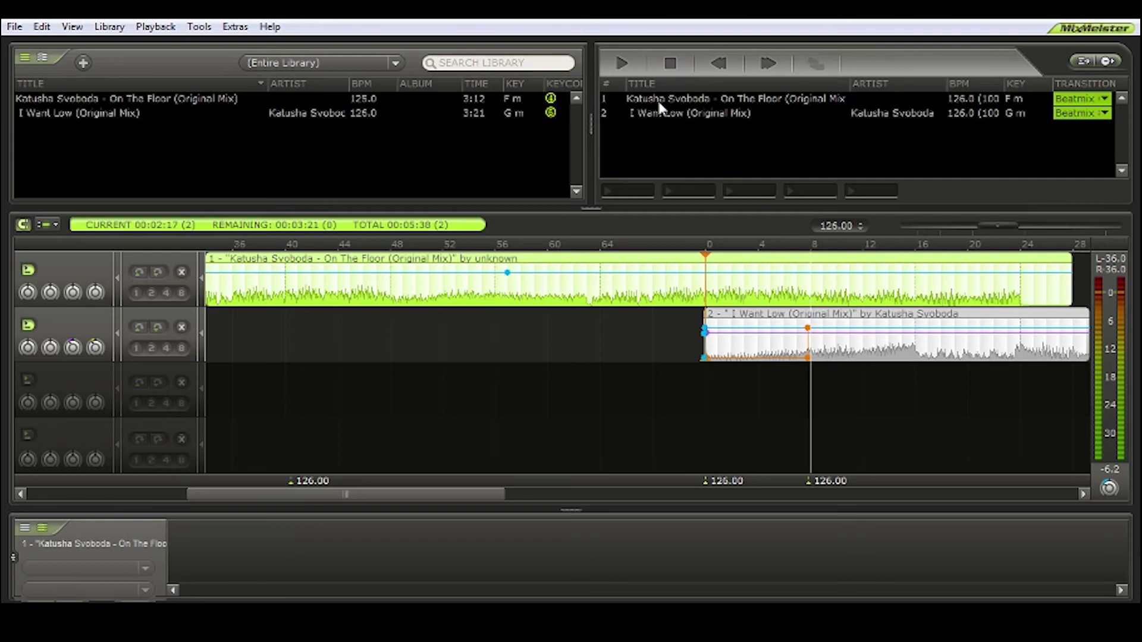
# - Replay the approach to measure 8 of the transition and cut the first track's bass at that measure
pyautogui.click(621, 71)
pyautogui.click(721, 64)
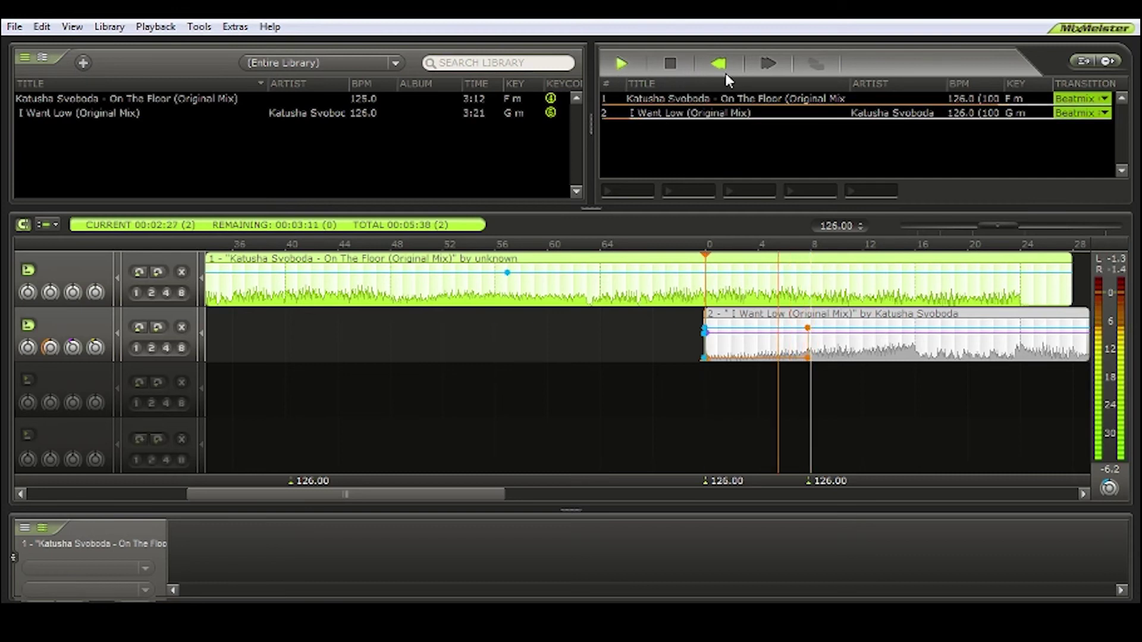
pyautogui.click(52, 295)
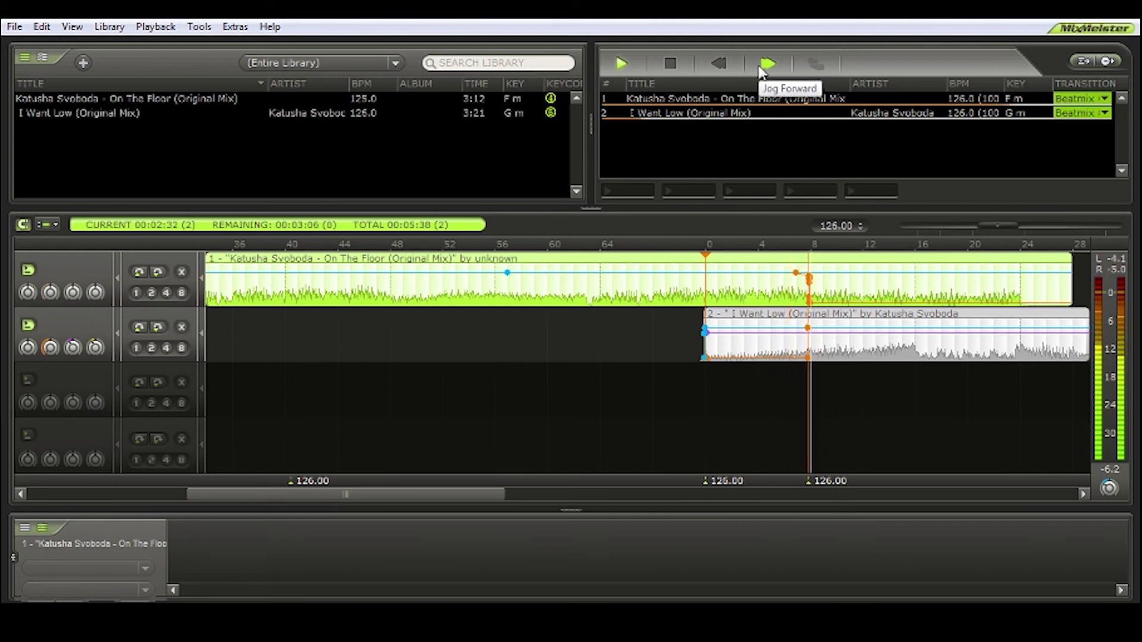
pyautogui.click(675, 70)
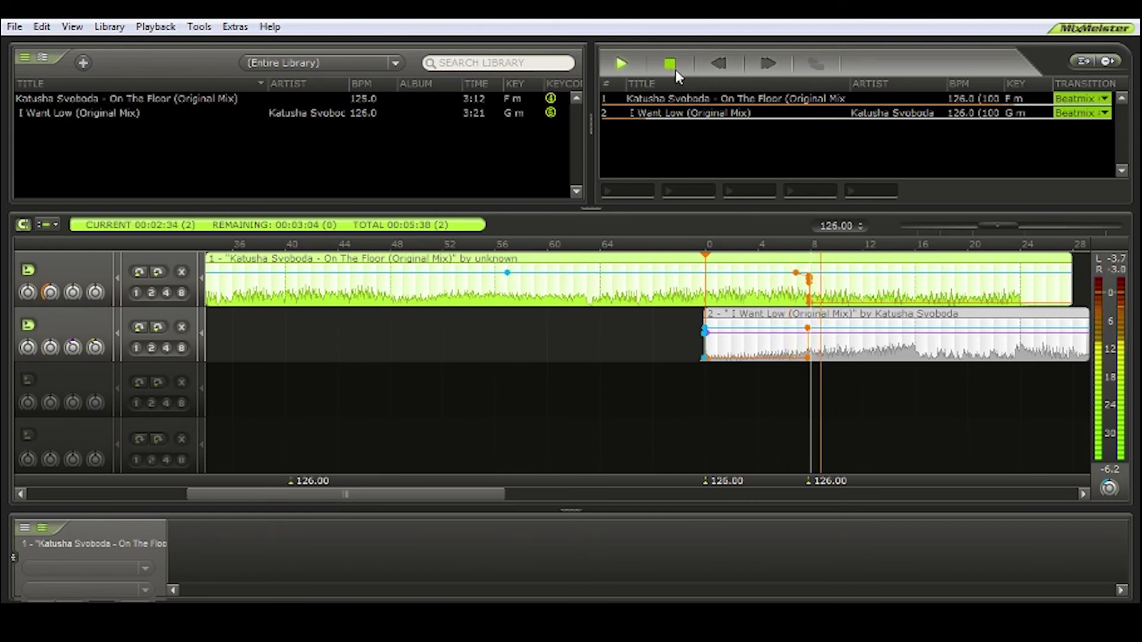
# - Play on from measure 8 and adjust the second track's midrange around measure 13 and its treble around measure 14
pyautogui.moveTo(458, 503); pyautogui.dragTo(517, 501)
pyautogui.click(621, 63)
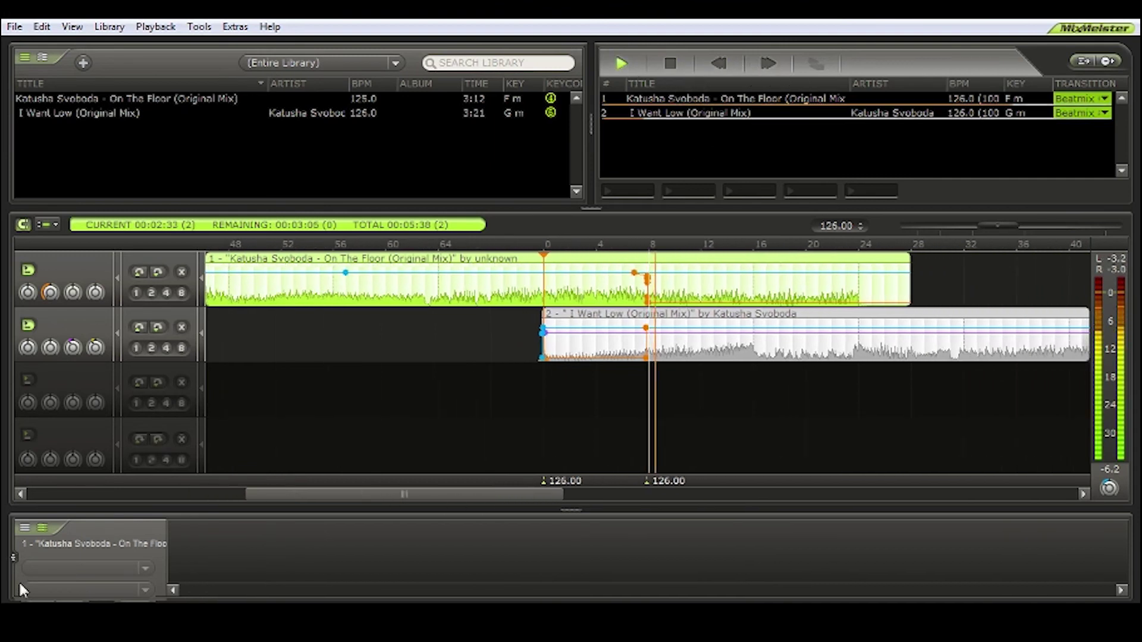
pyautogui.moveTo(169, 622)
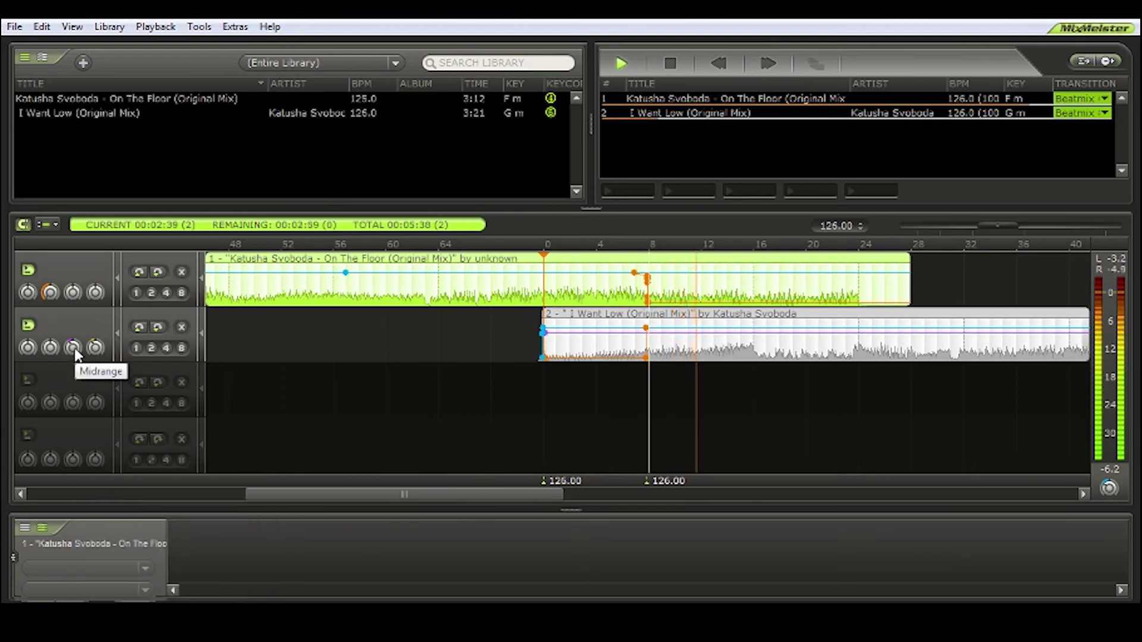
pyautogui.moveTo(76, 354)
pyautogui.mouseDown()
pyautogui.moveTo(75, 344)
pyautogui.moveTo(98, 350)
pyautogui.mouseUp()
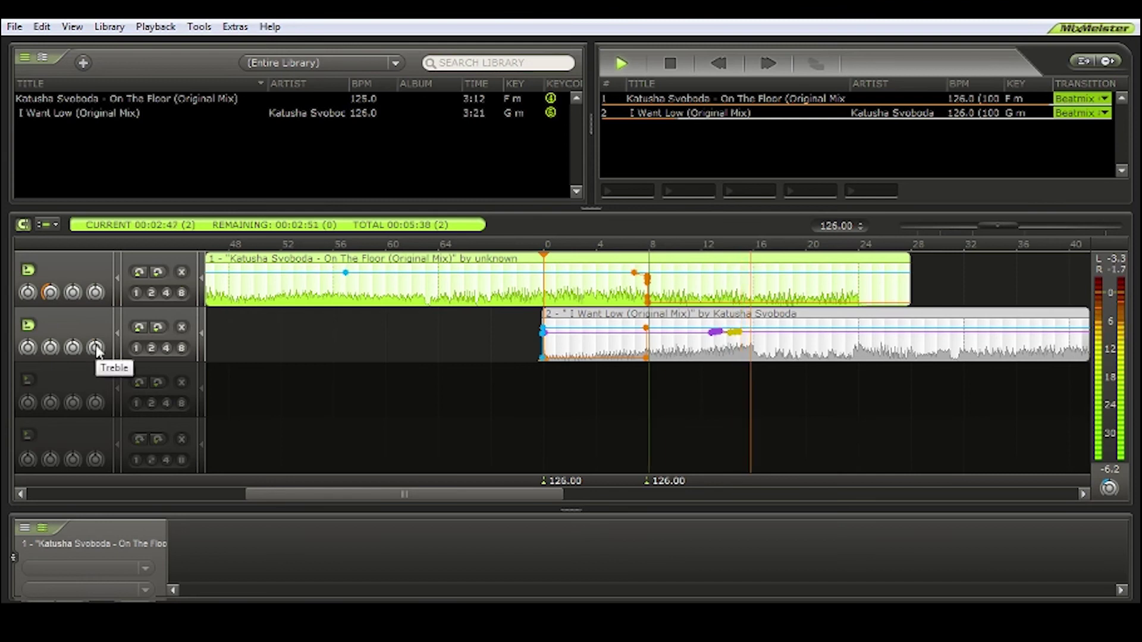
pyautogui.click(672, 63)
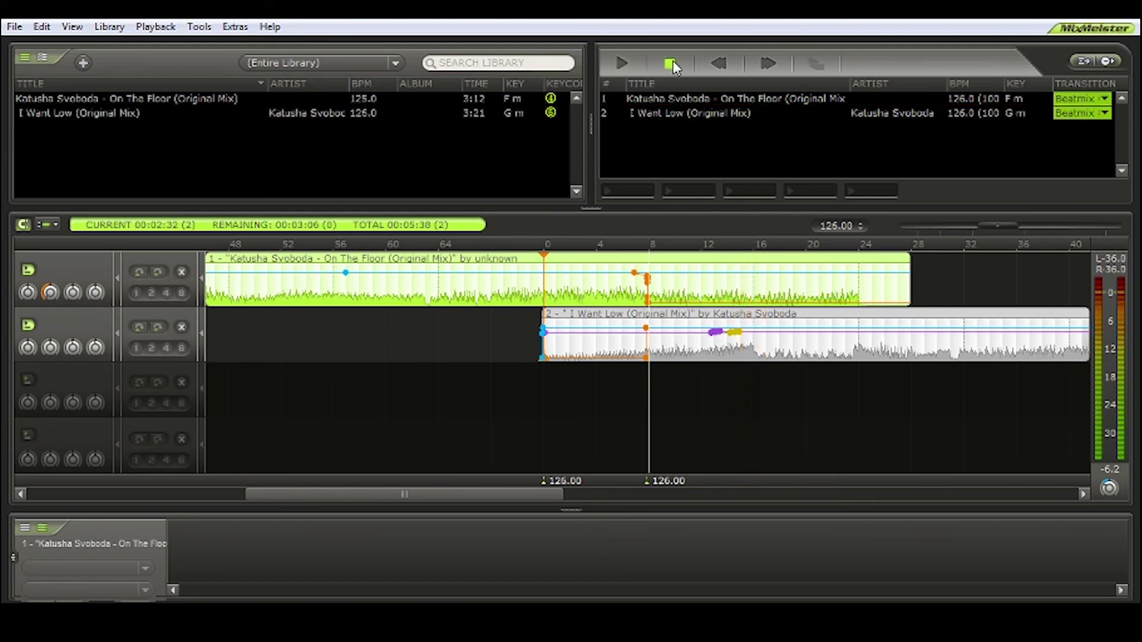
# - Select the second track and play the transition from about measure 13 through the midrange and treble changes
pyautogui.click(752, 333)
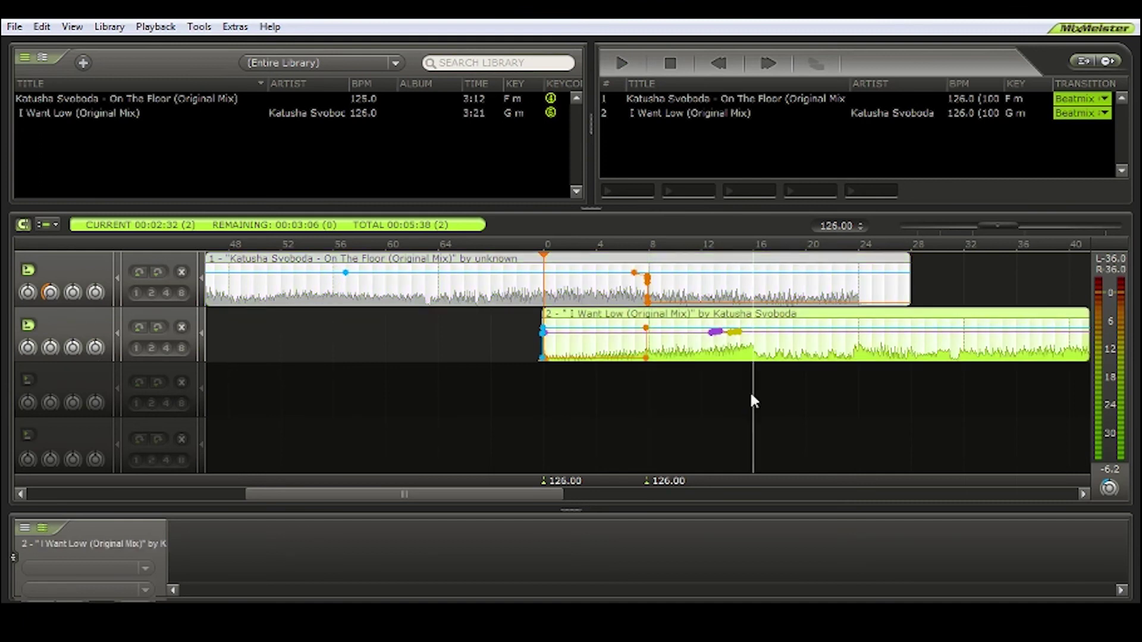
pyautogui.click(720, 68)
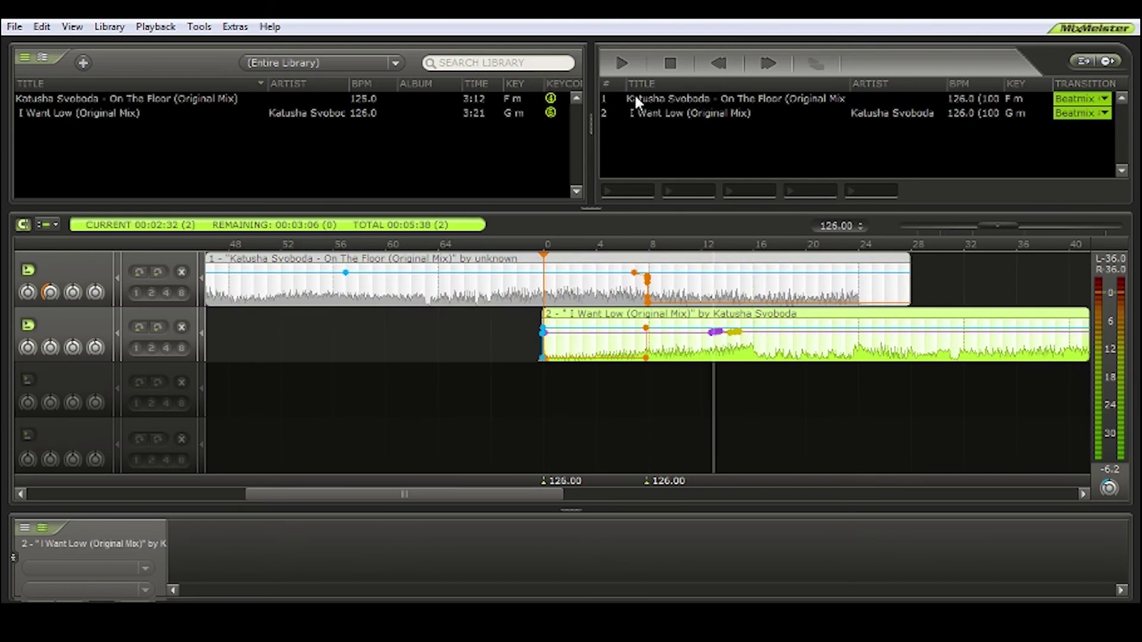
pyautogui.click(621, 63)
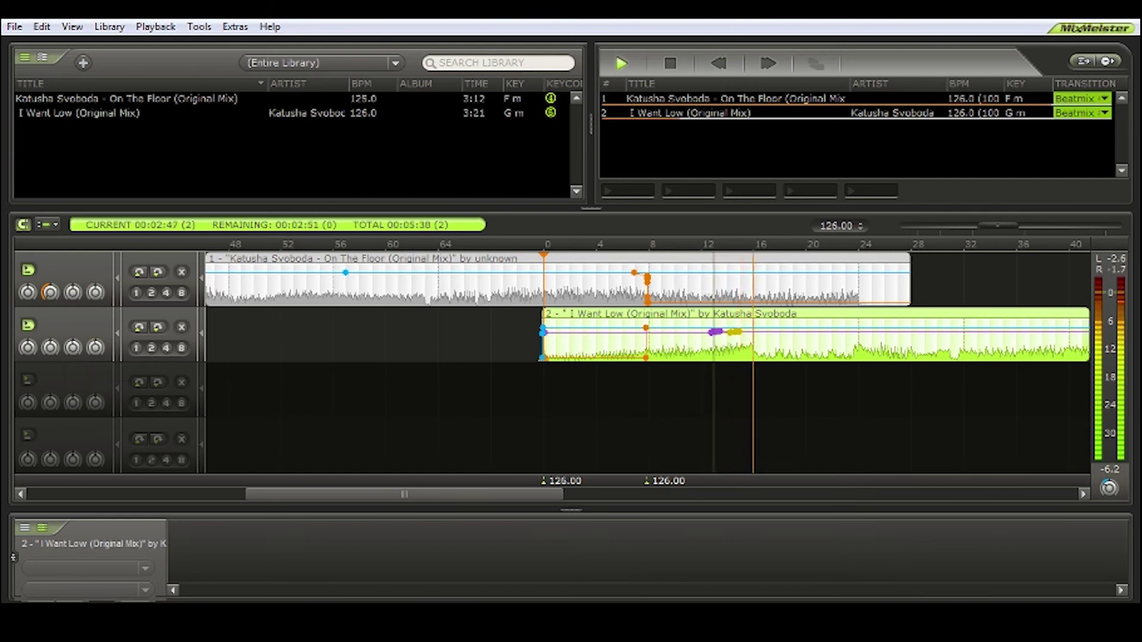
# - At about measure 16 of the transition, adjust the second track's midrange and cut the first track's volume
pyautogui.click(724, 70)
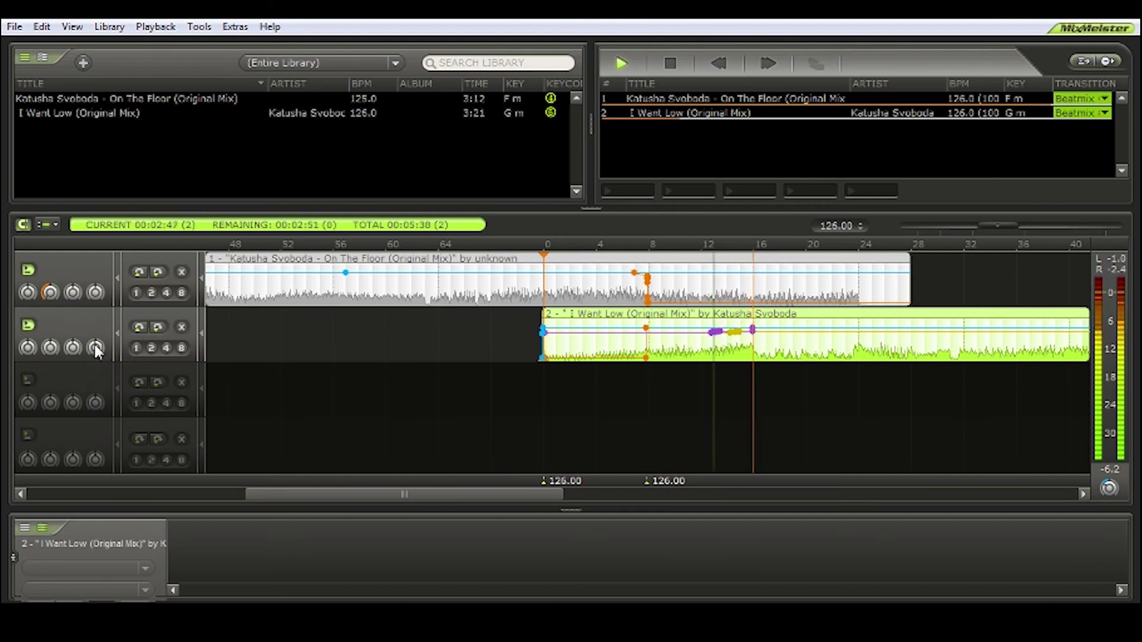
pyautogui.click(662, 69)
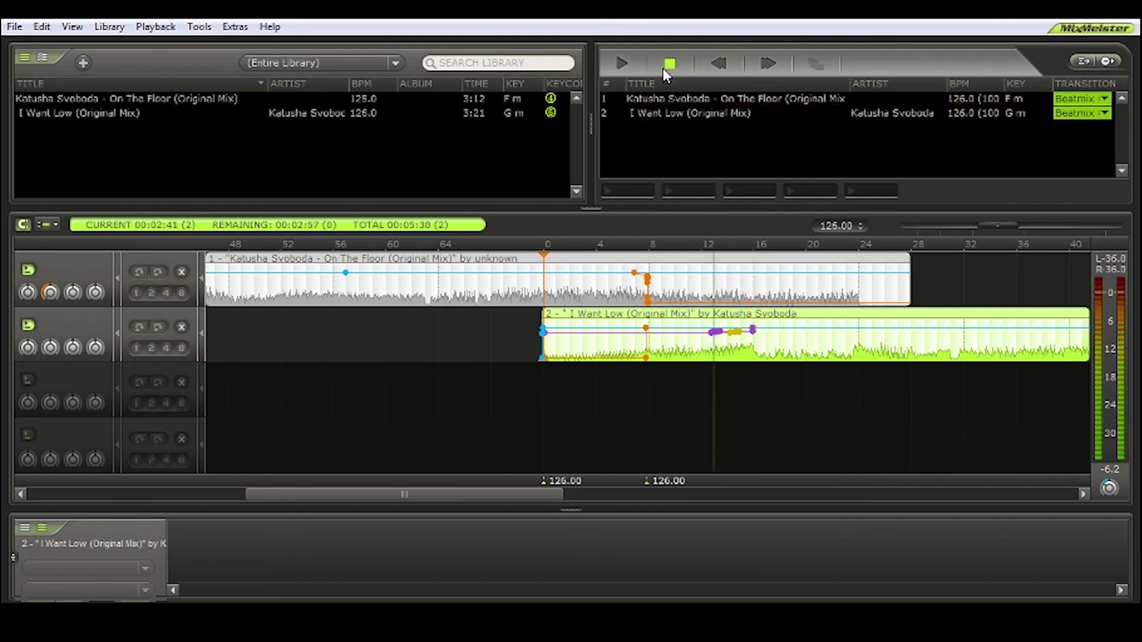
pyautogui.click(750, 281)
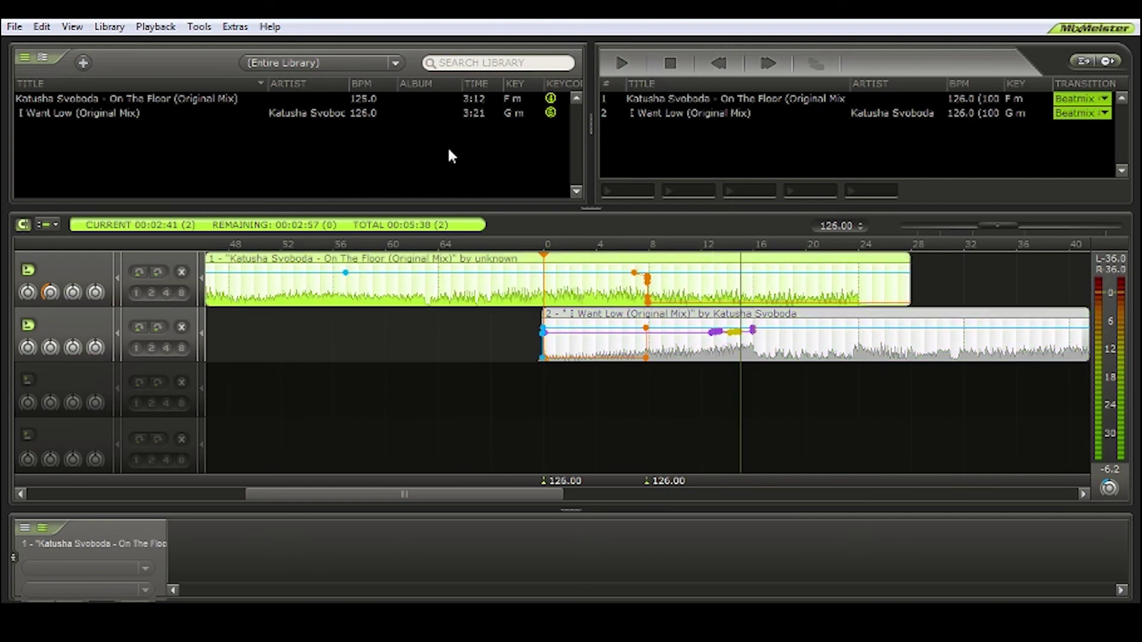
pyautogui.click(619, 65)
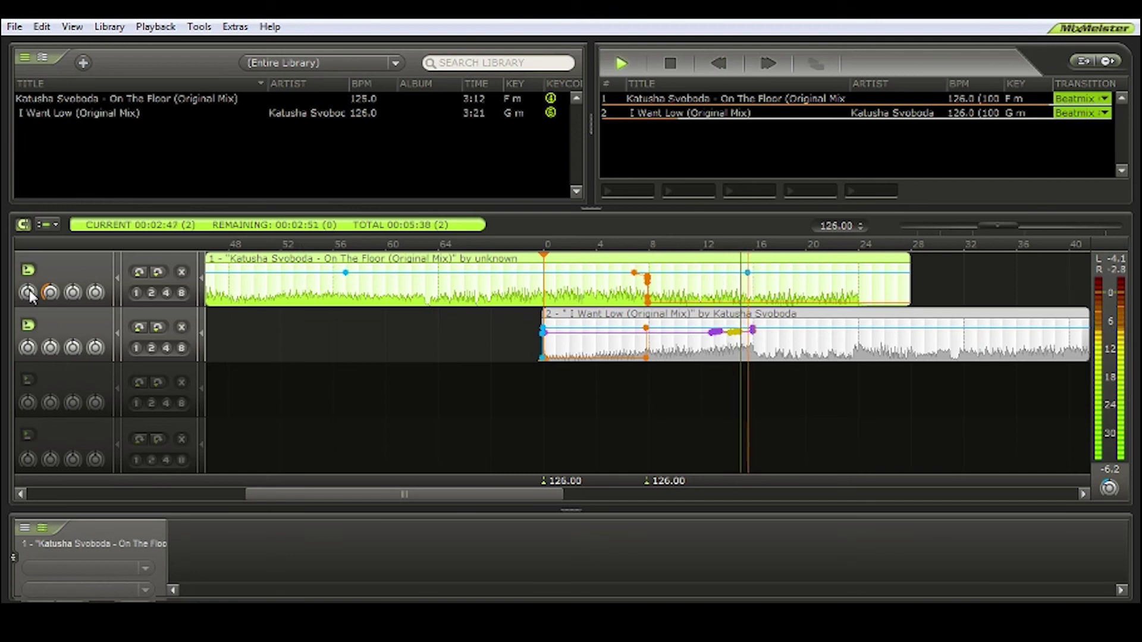
# - Replay the transition from its start, skip ahead to the changes at measure 16, and stop playback
pyautogui.click(723, 64)
pyautogui.click(723, 58)
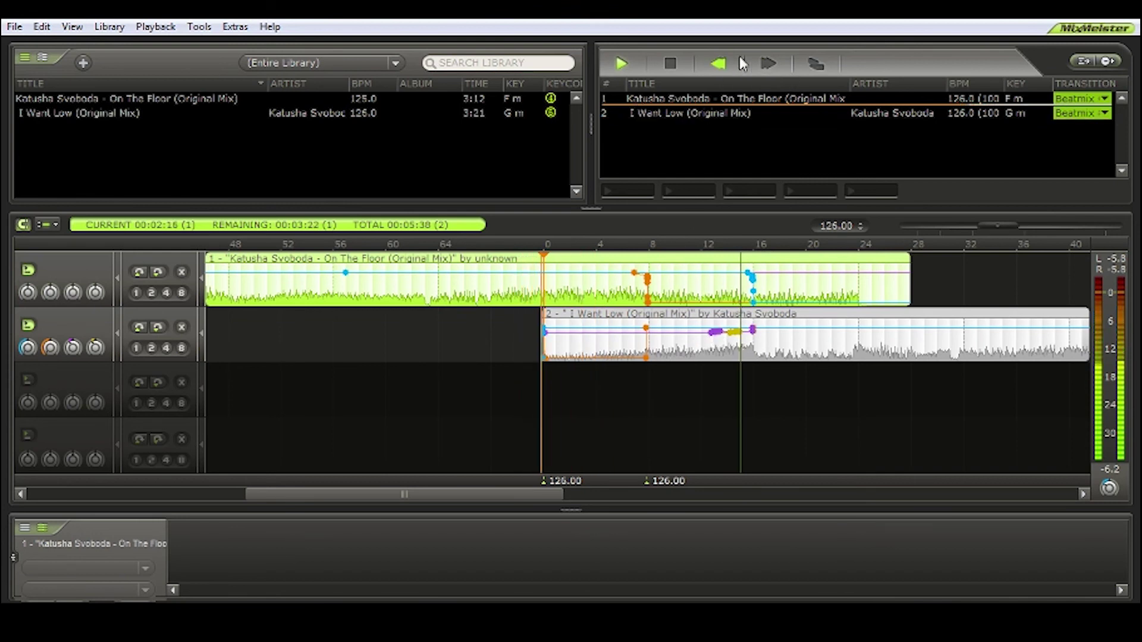
pyautogui.click(766, 63)
pyautogui.click(766, 65)
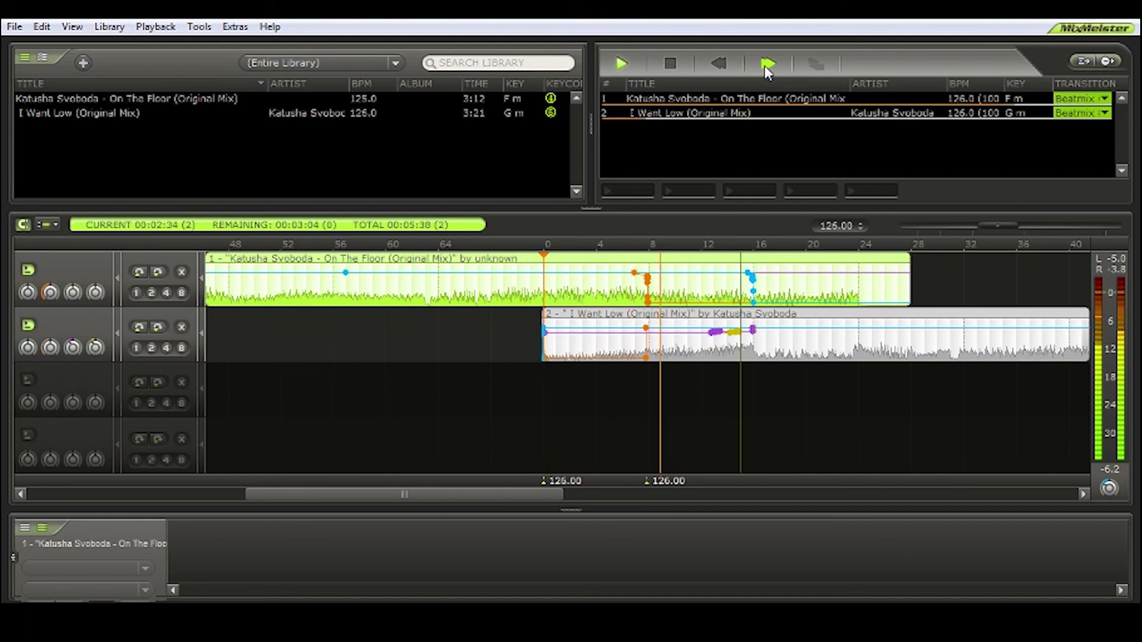
pyautogui.click(764, 66)
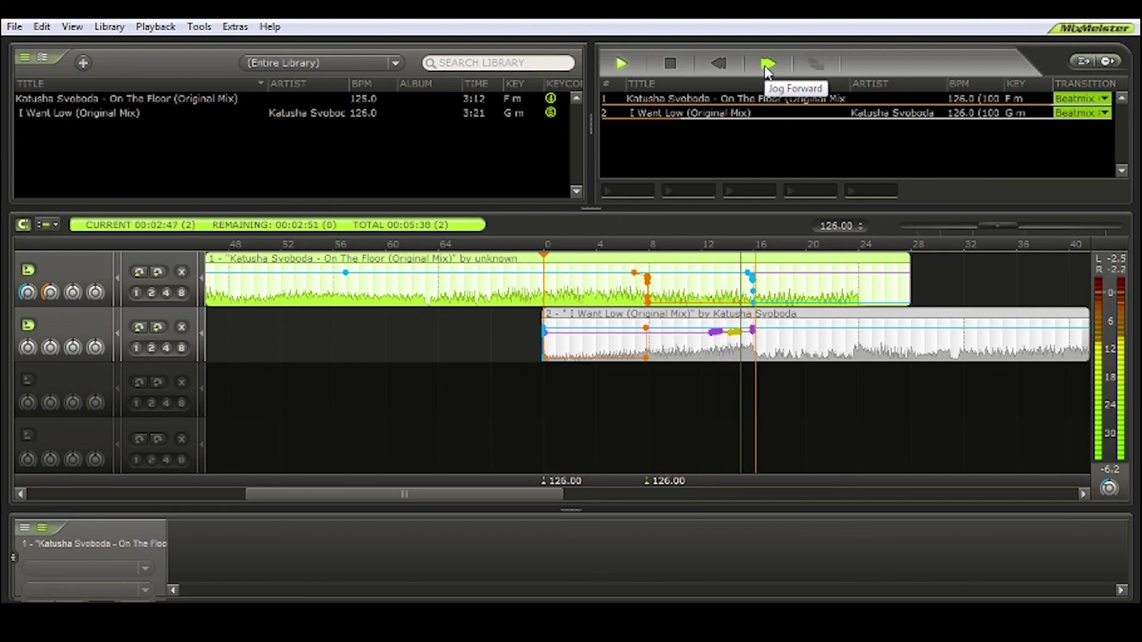
pyautogui.click(669, 71)
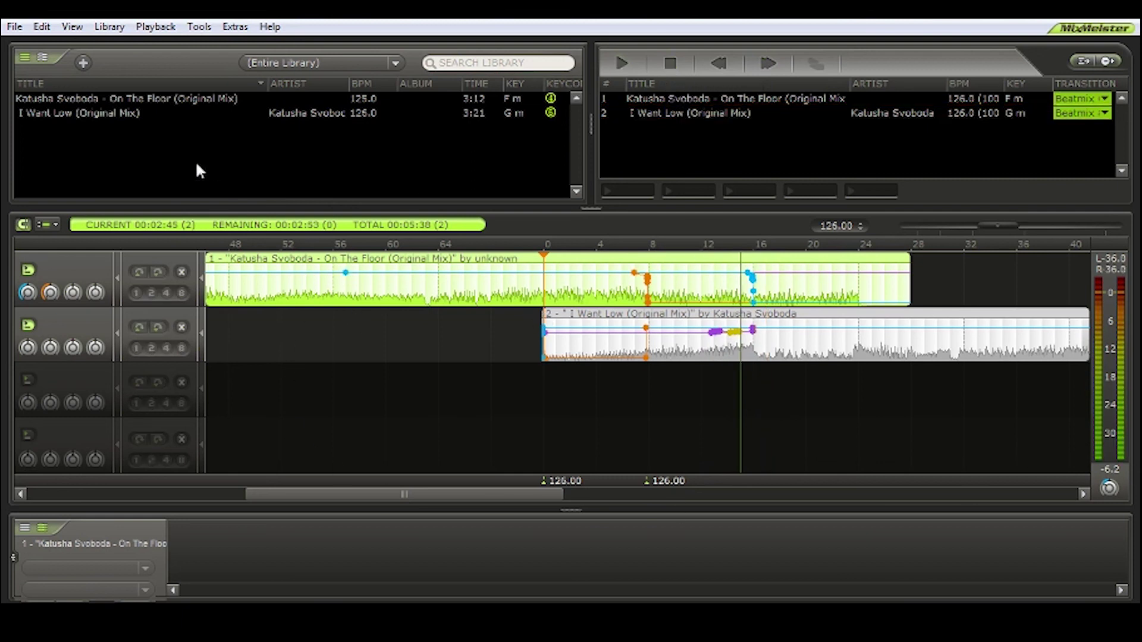
# - View the options for saving the mix as a MixMeister playlist (.mmp) and close the dialog without saving
pyautogui.click(14, 27)
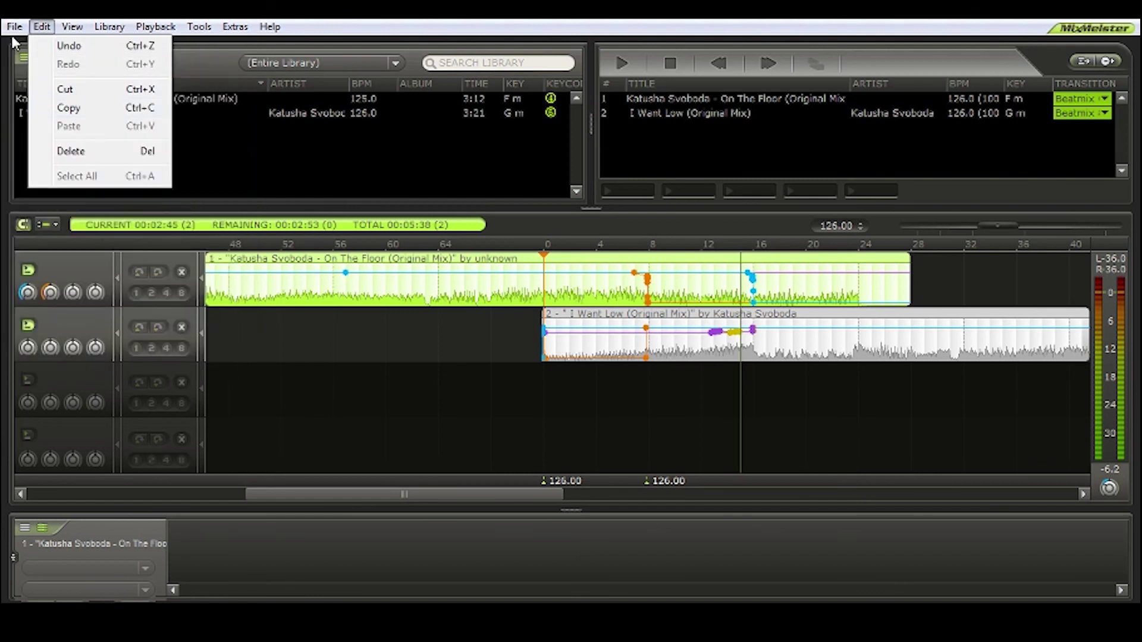
pyautogui.click(66, 152)
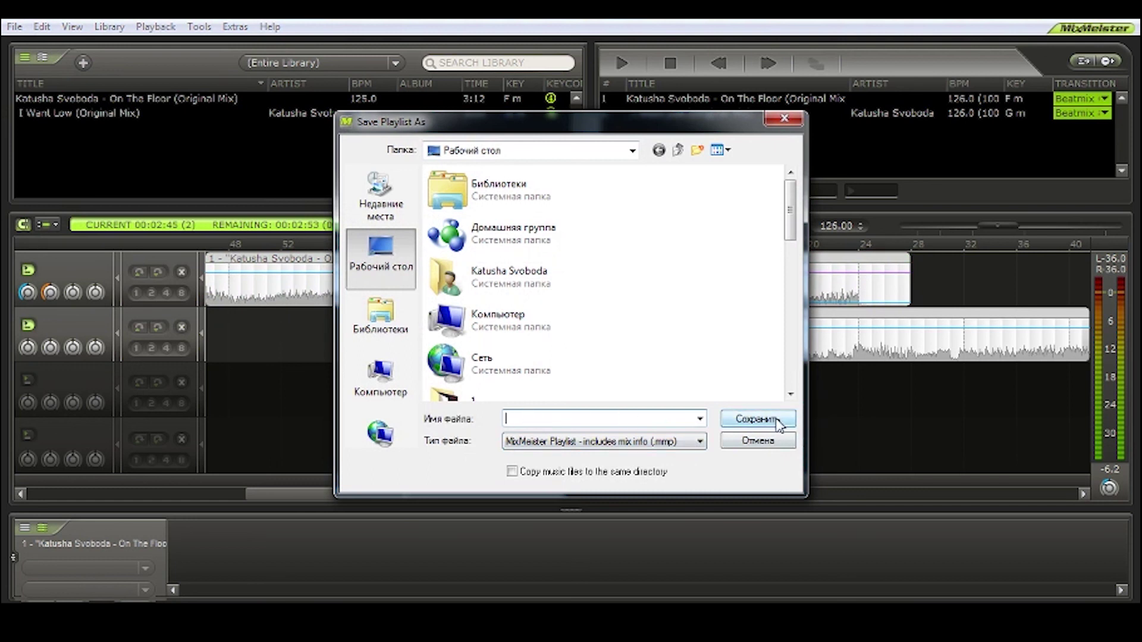
pyautogui.click(785, 119)
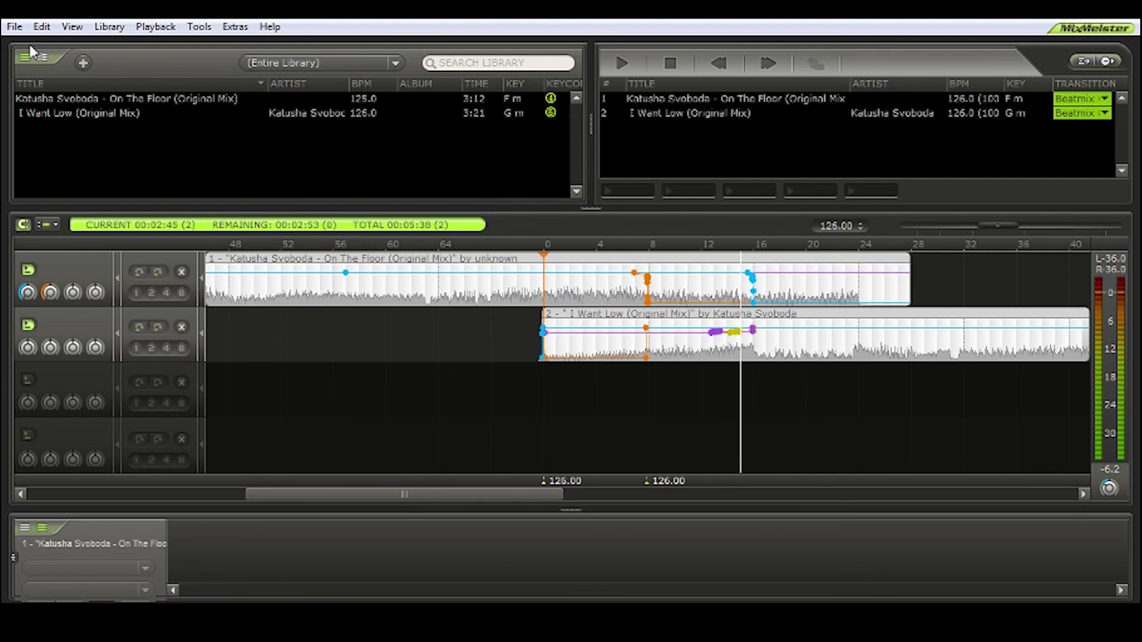
# - Choose the text file type with track labels only (.txt) for saving the playlist, and cancel the save
pyautogui.click(14, 27)
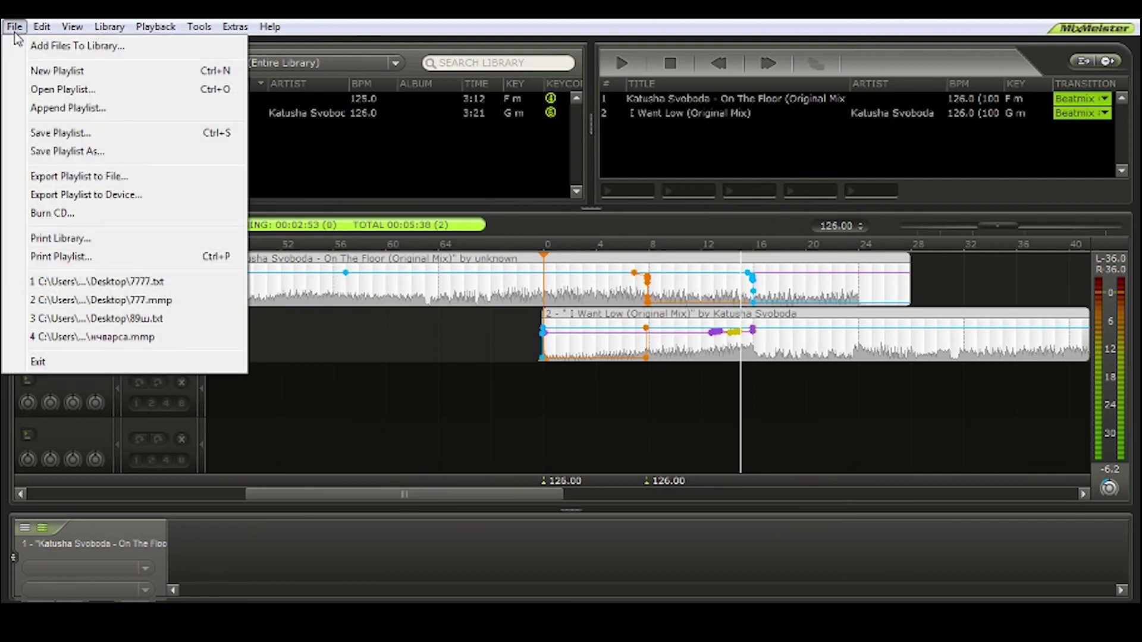
pyautogui.click(91, 154)
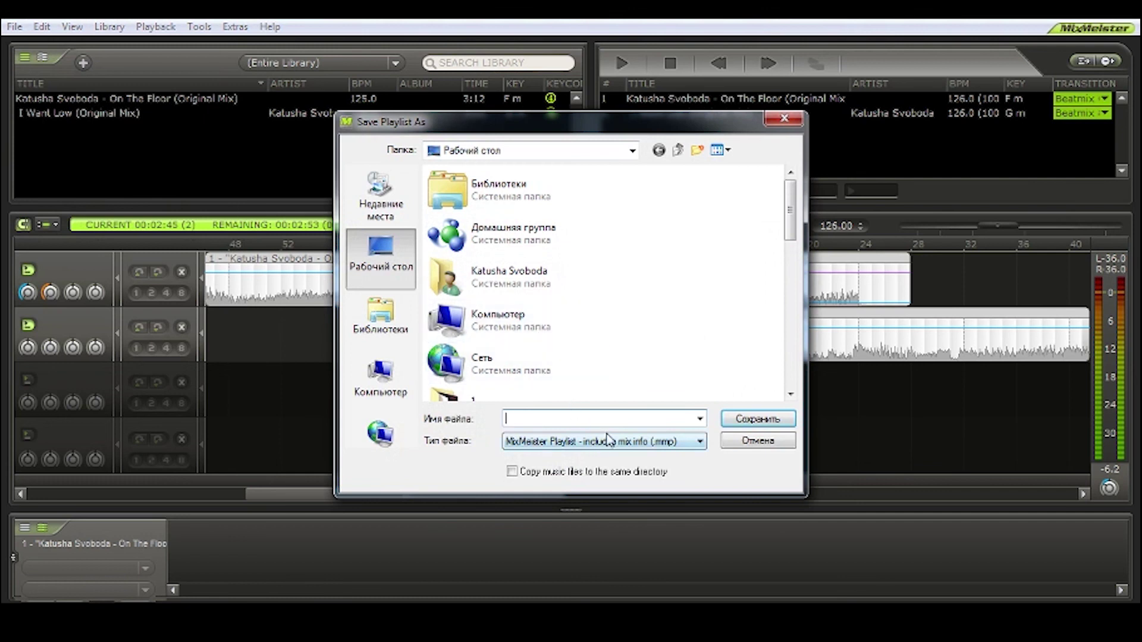
pyautogui.click(668, 446)
pyautogui.click(669, 479)
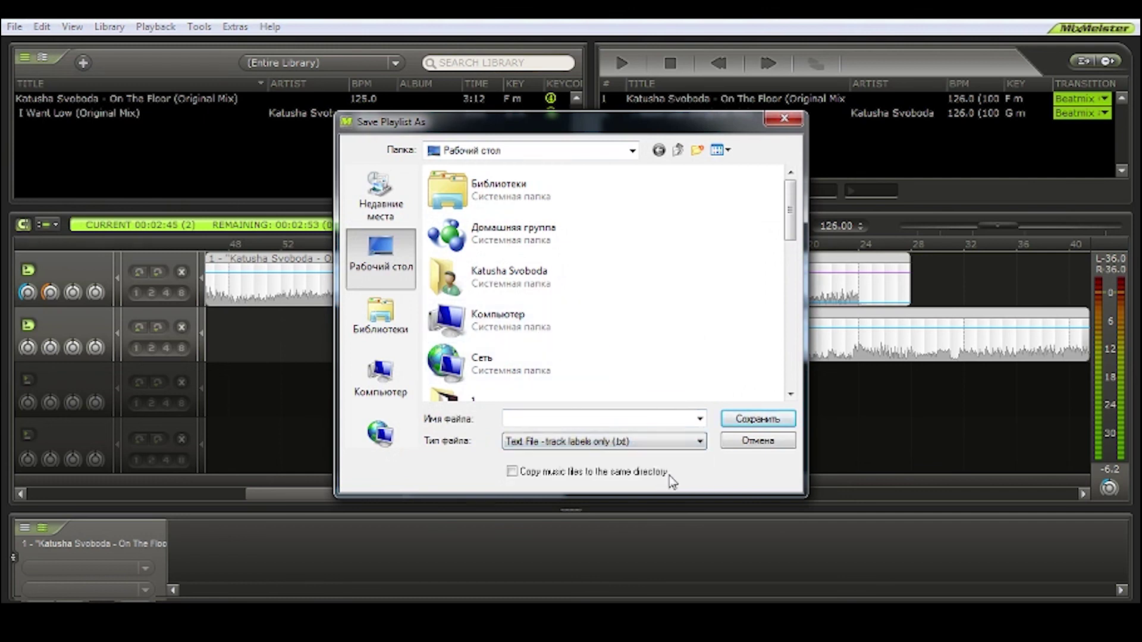
pyautogui.click(762, 443)
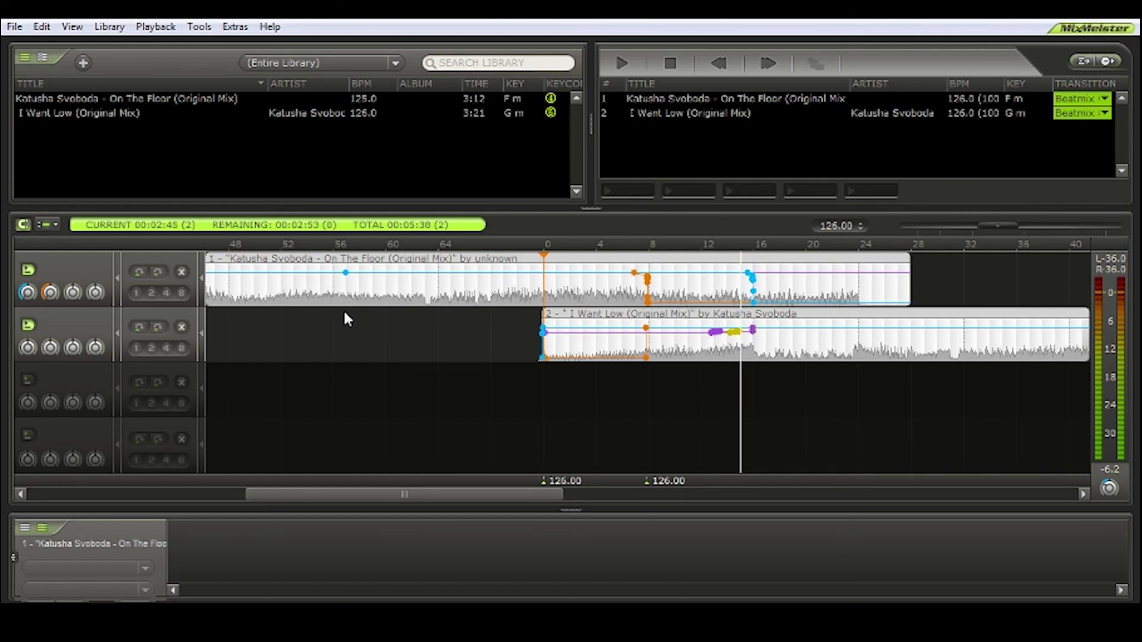
# - Set the playlist export to a mixed MP3 file at 320 kbps, and cancel the export
pyautogui.click(9, 27)
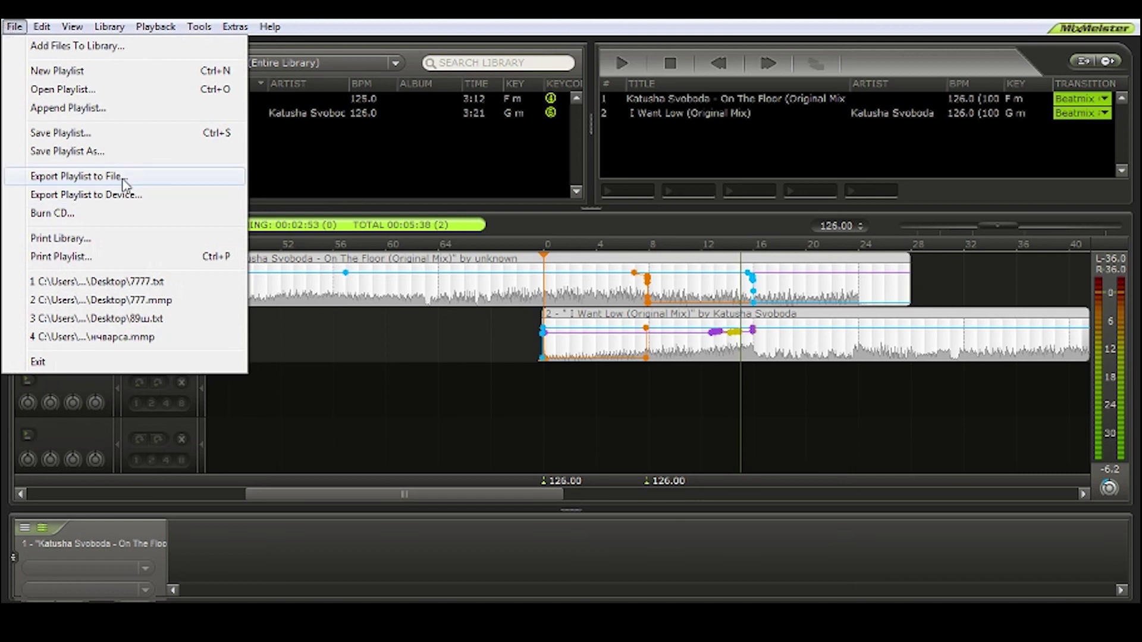
pyautogui.click(129, 178)
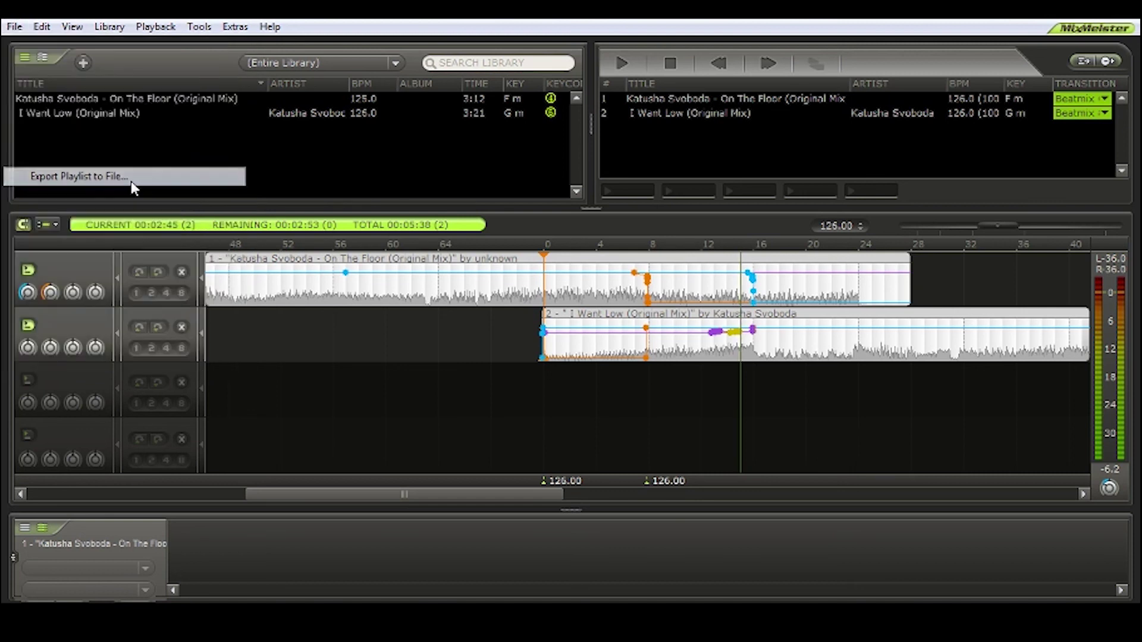
pyautogui.click(583, 421)
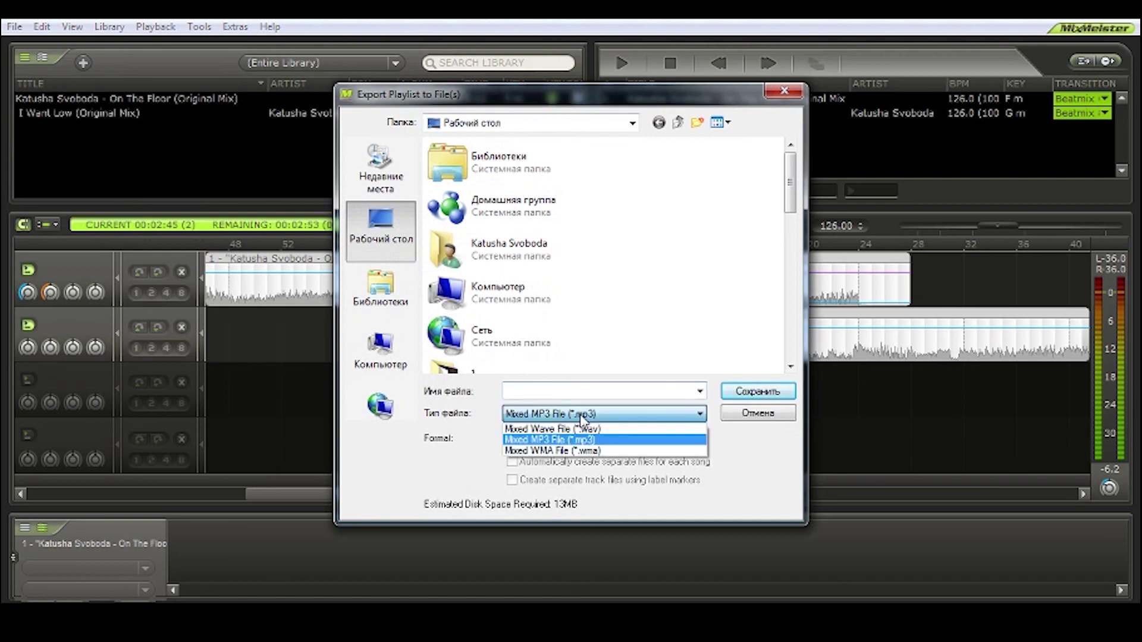
pyautogui.click(599, 446)
pyautogui.click(598, 443)
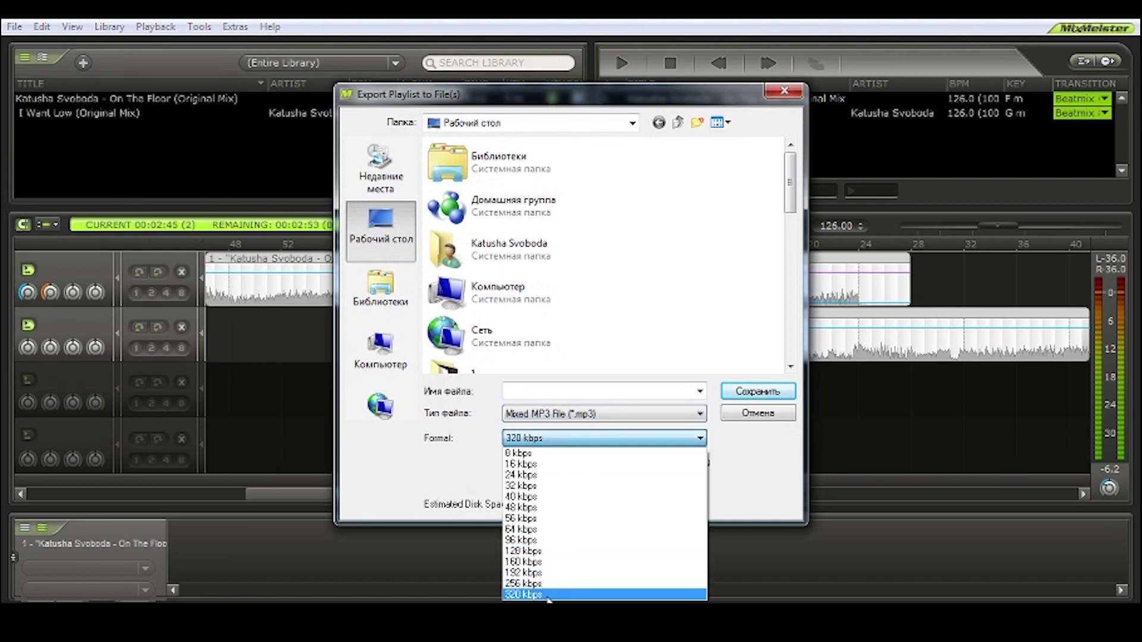
pyautogui.click(548, 595)
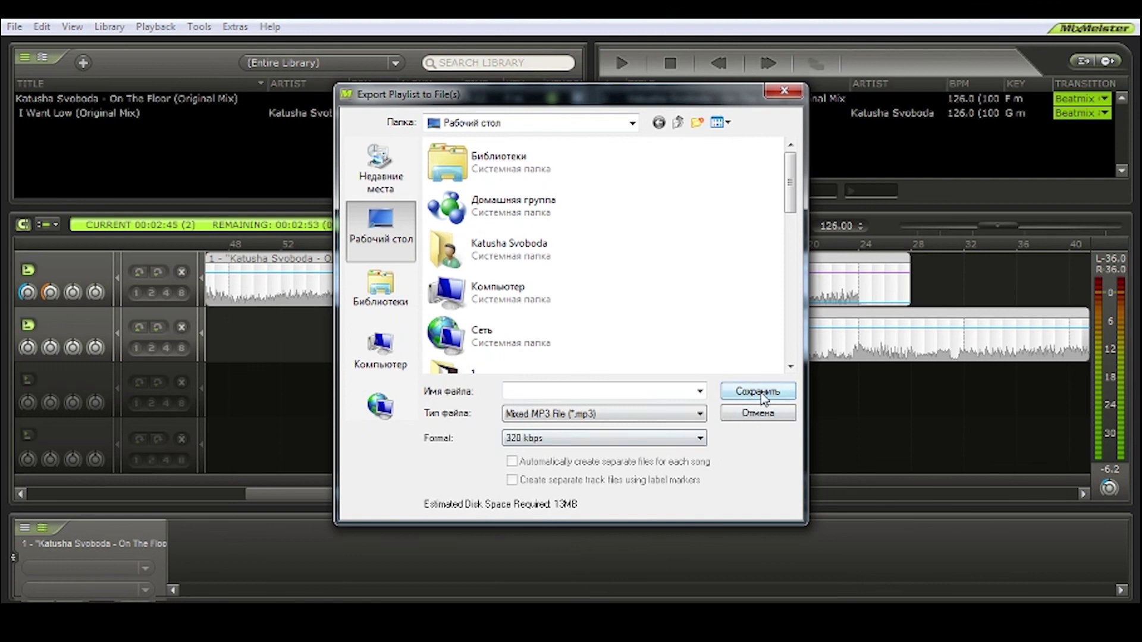
pyautogui.click(775, 414)
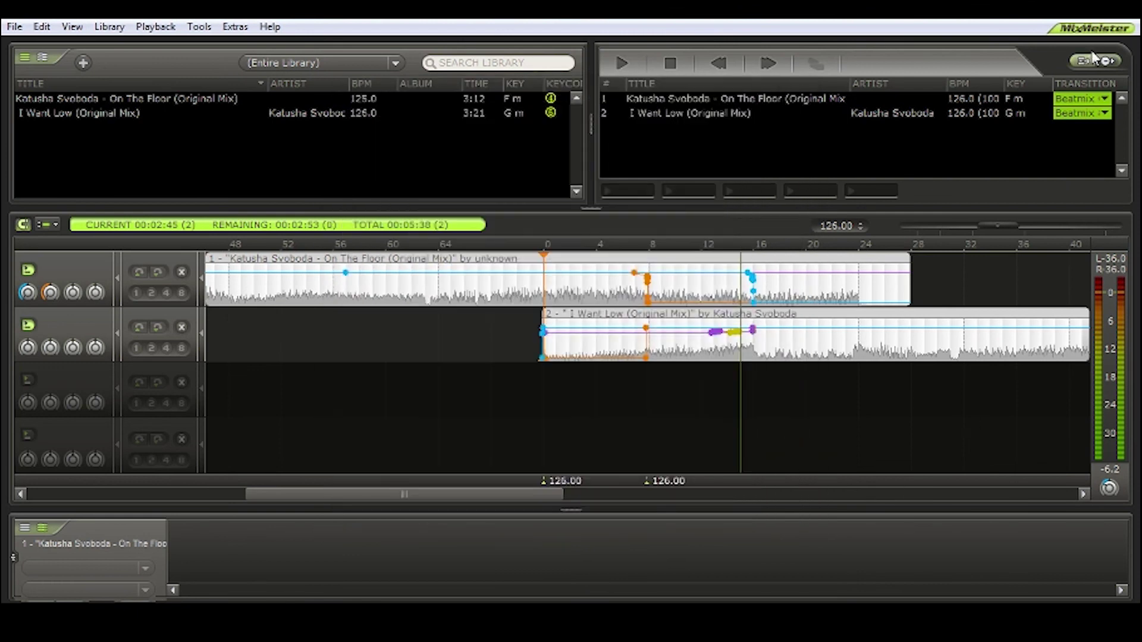